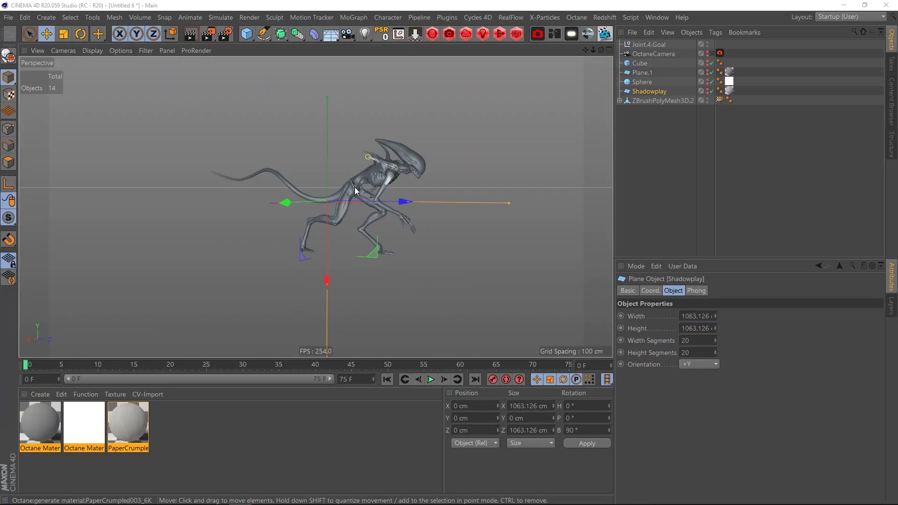
Inspect the alien model close up from the side and front, scrubbing through its arm animation.
left_click_drag(381, 173, 364, 173, "alt")
scroll(368, 175, "up", 3)
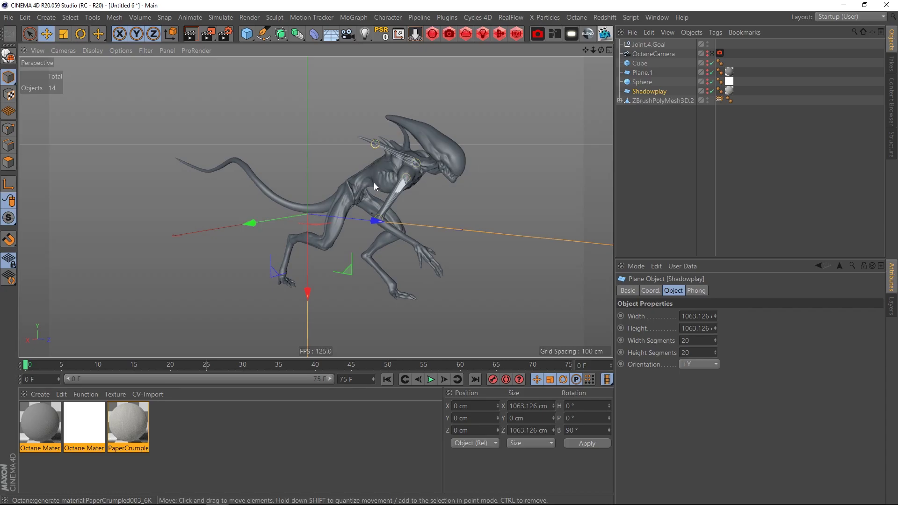
left_click_drag(374, 182, 395, 173, "alt")
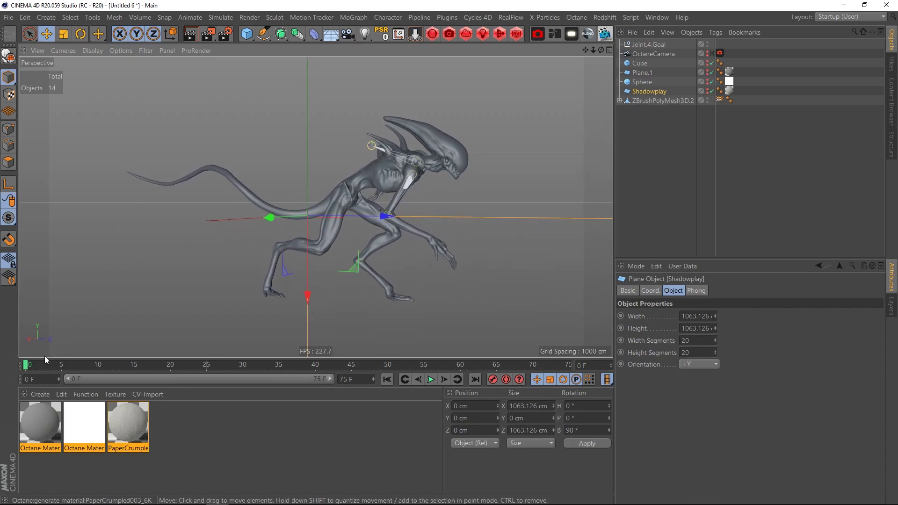
mouse_move(32, 363)
left_mouse_down()
mouse_move(286, 364)
mouse_move(206, 358)
mouse_move(40, 361)
mouse_move(366, 368)
mouse_move(26, 365)
left_mouse_up()
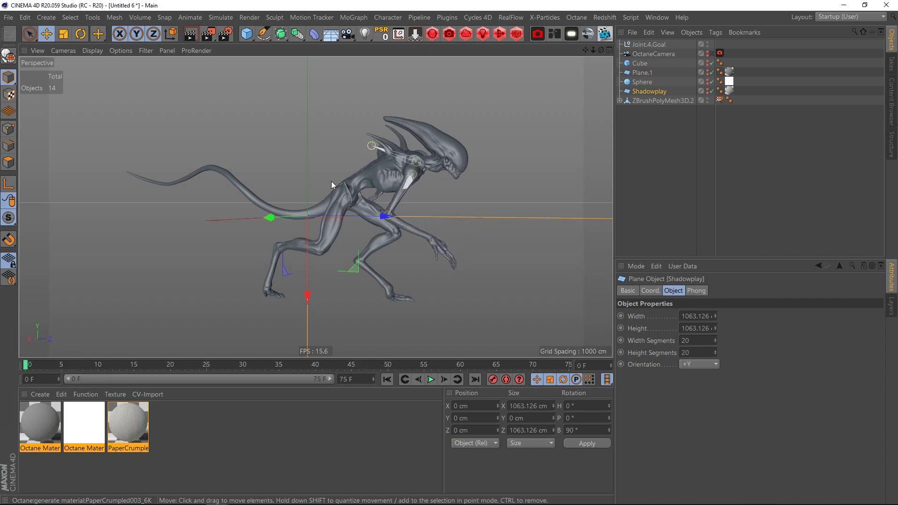
left_click_drag(331, 185, 418, 183, "alt")
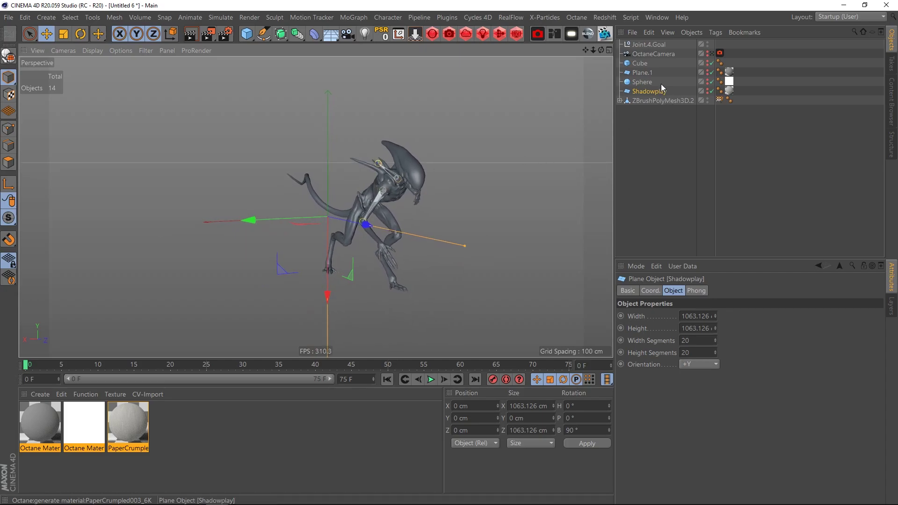
Select the sphere, orbit it into view, and show the white Octane material (V 0.9).
left_click(643, 83)
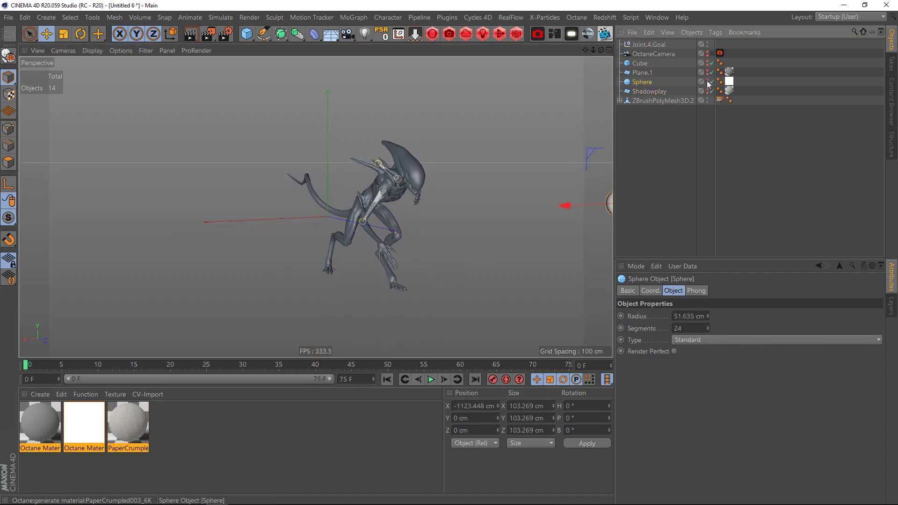
left_click_drag(510, 175, 397, 193, "alt")
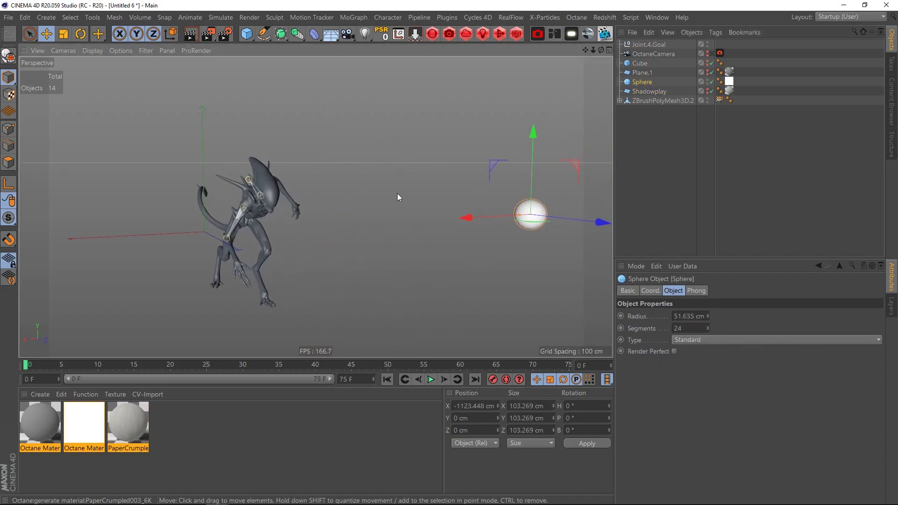
left_click(88, 434)
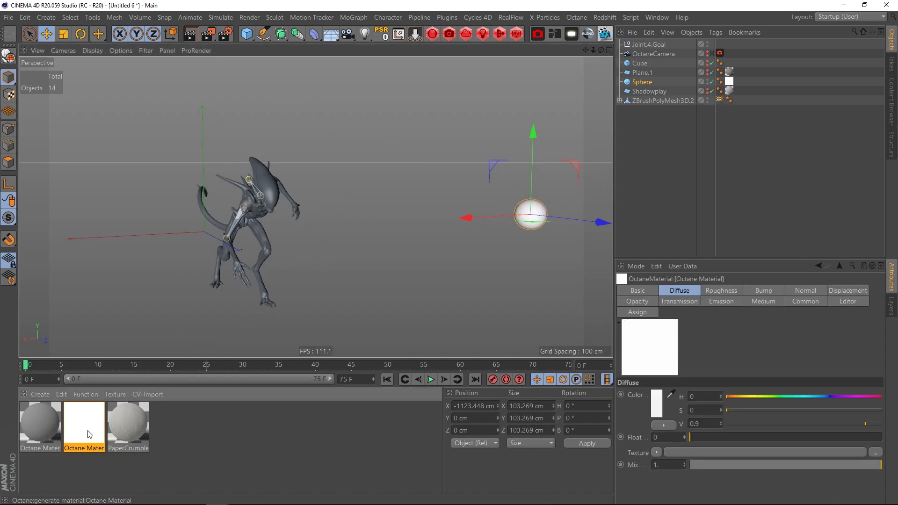
double_click(84, 425)
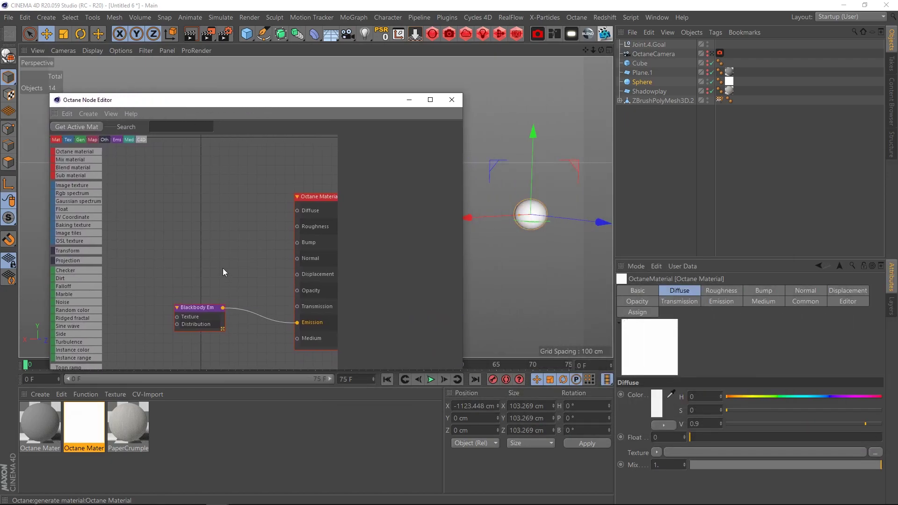
middle_click_drag(222, 268, 165, 217)
left_click(144, 256)
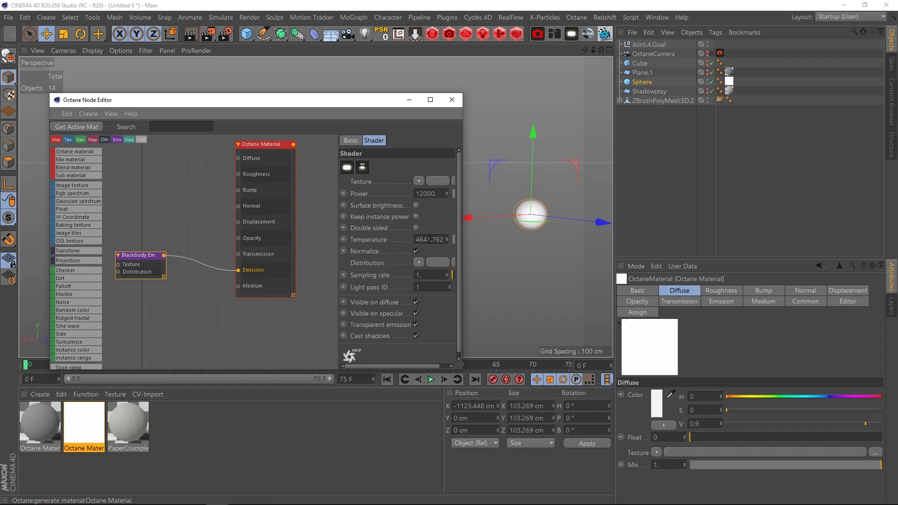
left_click_drag(338, 223, 301, 222)
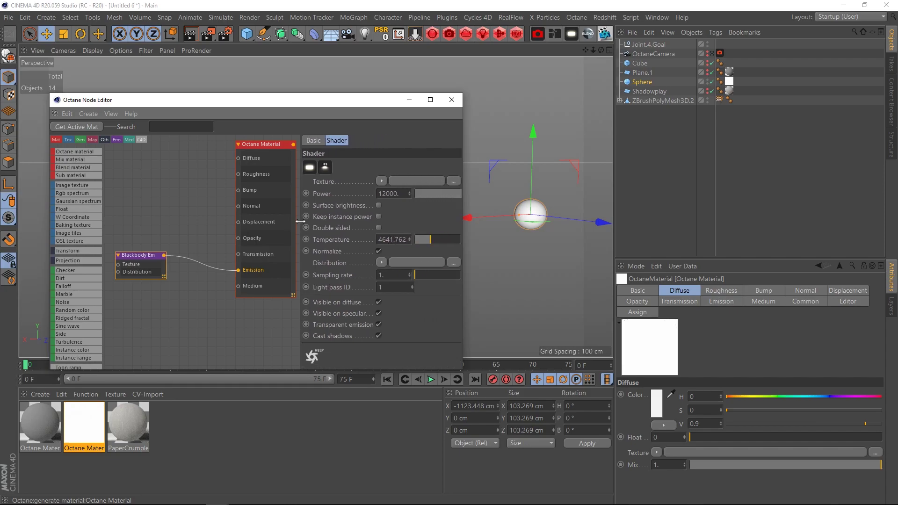
left_click(452, 100)
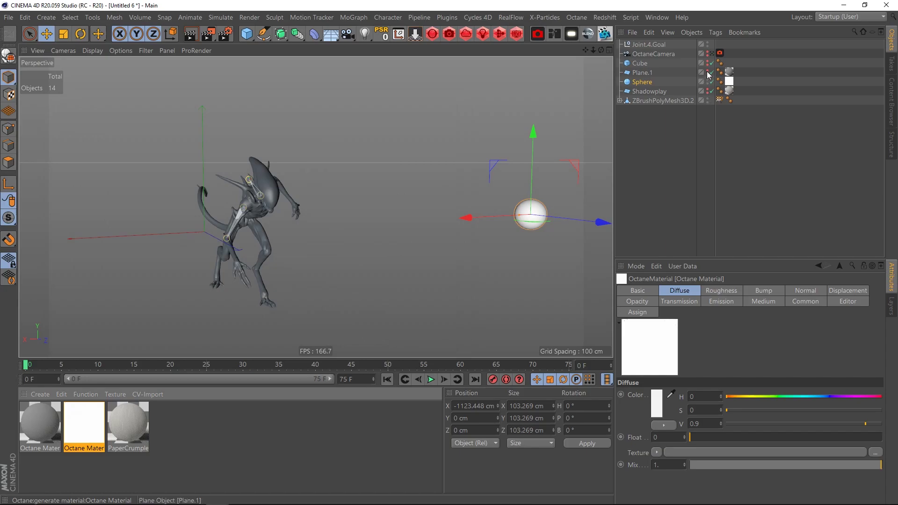
Frame the sphere and wall, select Plane.1's texture tag, and show Octane Material.1 (grey, V 0.276119).
left_click_drag(563, 145, 436, 175, "alt")
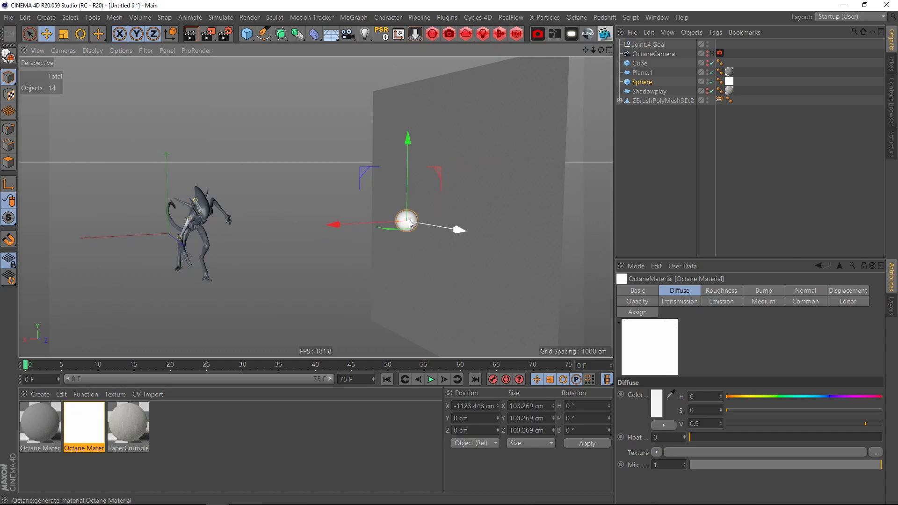
scroll(395, 227, "up", 4)
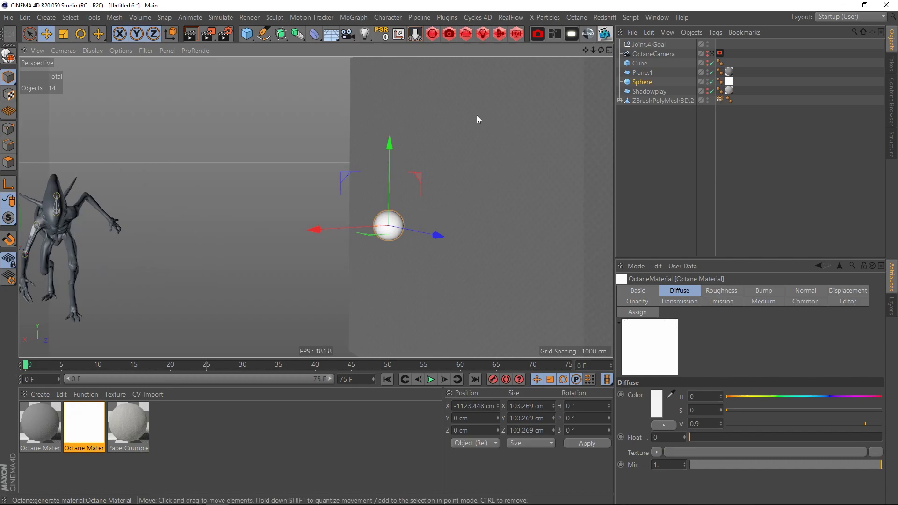
left_click(729, 72)
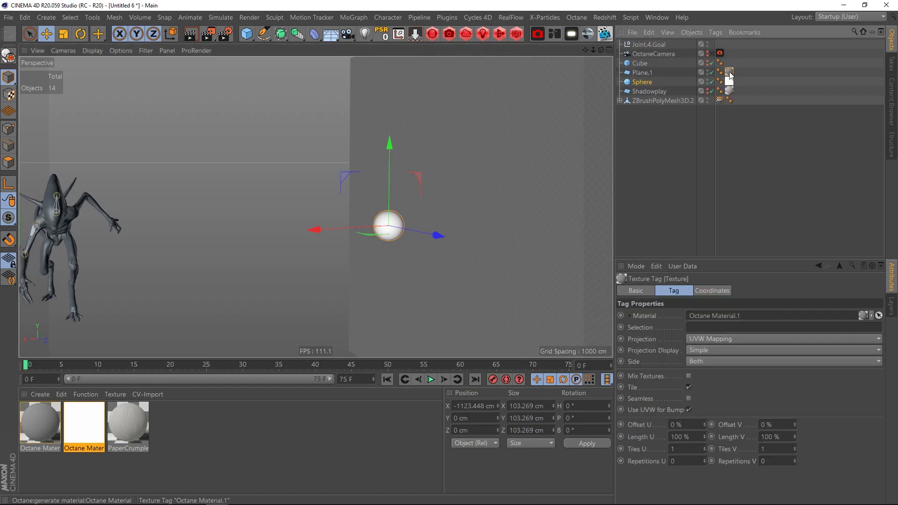
left_click(643, 74)
left_click(729, 72)
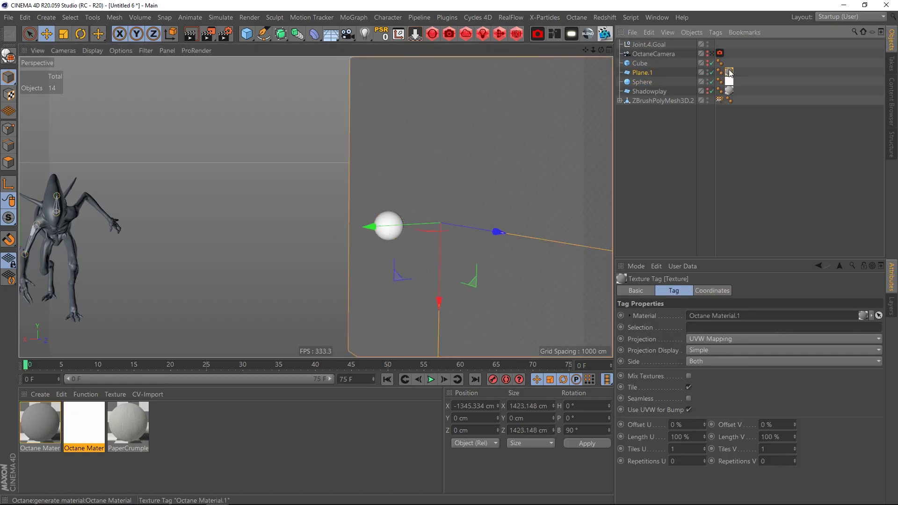
left_click(40, 426)
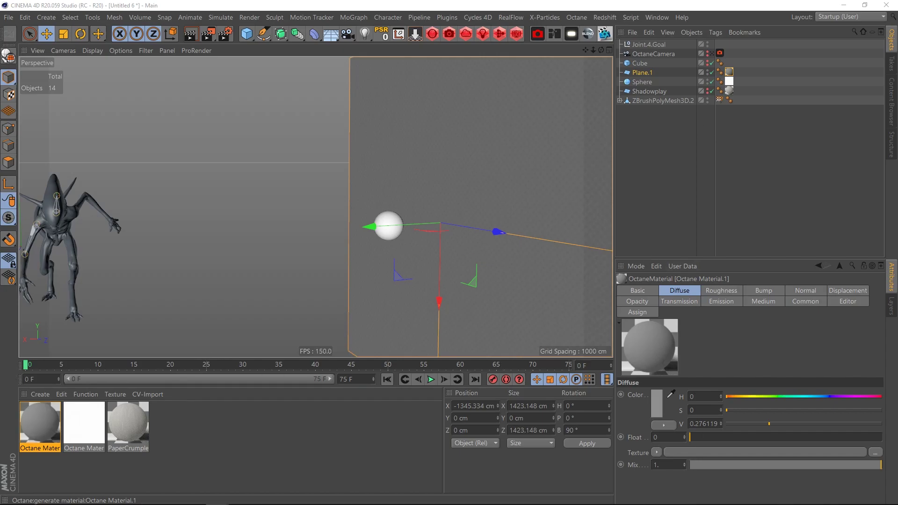
left_click_drag(395, 104, 224, 112)
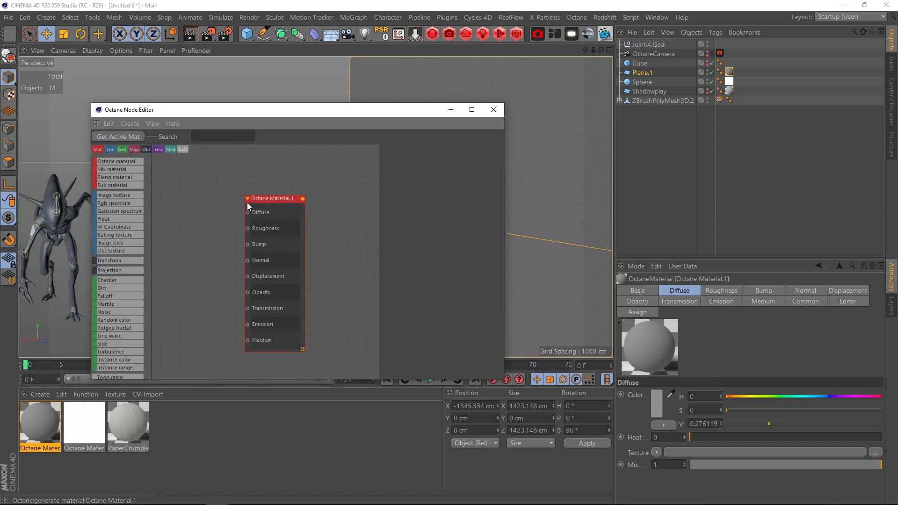
left_click(248, 202)
left_click(403, 151)
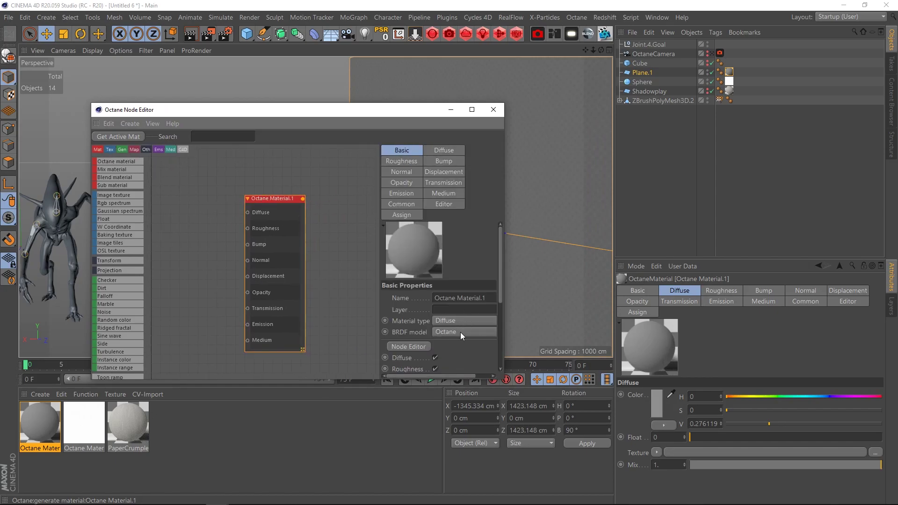
left_click(444, 150)
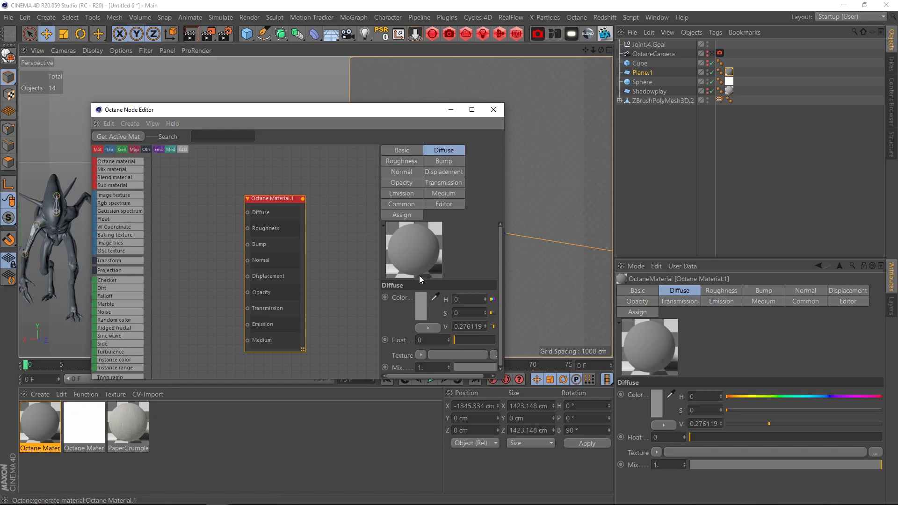
left_click(403, 160)
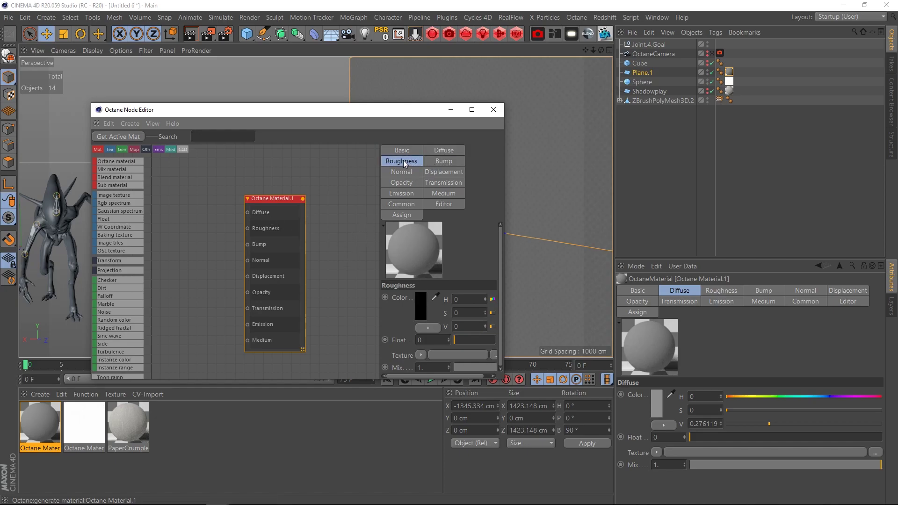
Unhide the Shadowplay screen, frame both walls, and show PaperCrumpled003_6K's white Albedo settings (V 0.9).
left_click(493, 111)
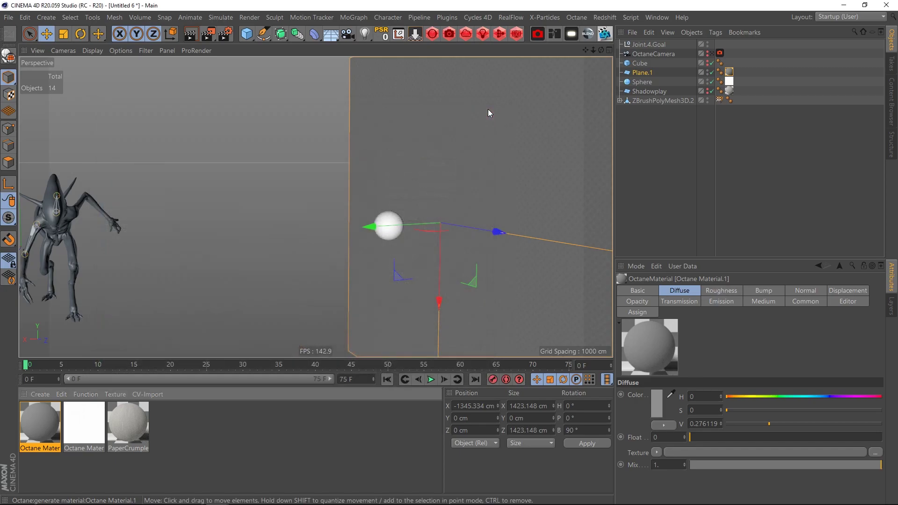
left_click_drag(352, 218, 505, 201, "alt")
left_click(707, 89)
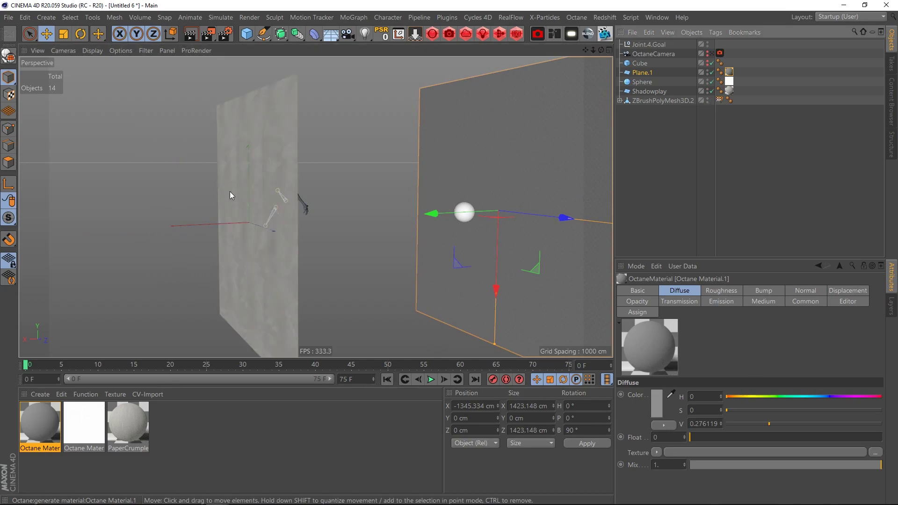
left_click_drag(229, 192, 304, 194, "alt")
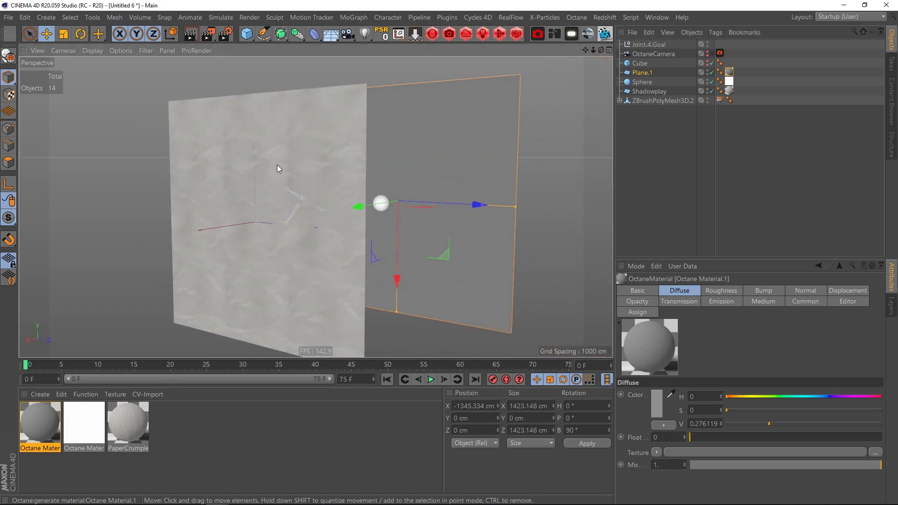
left_click_drag(278, 165, 275, 192, "alt")
left_click(128, 423)
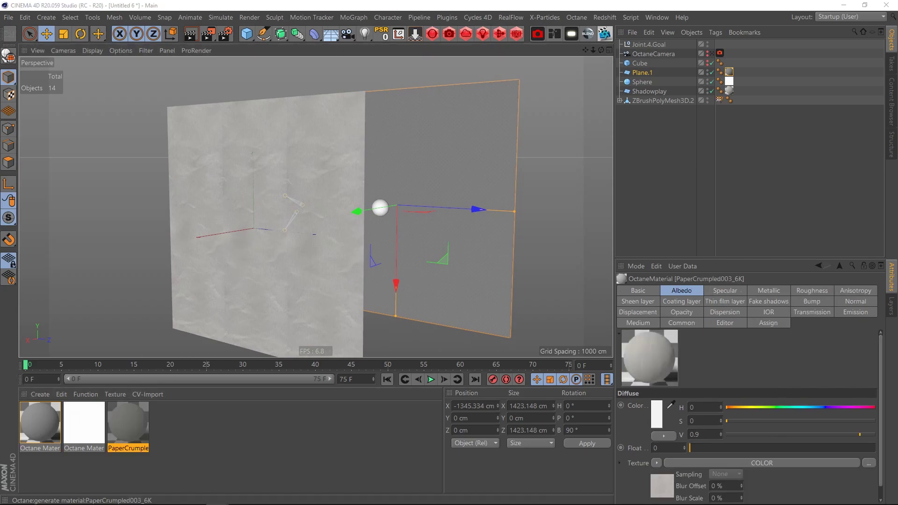
Enlarge the PaperCrumpled003_6K node graph, check the COLOR texture's file path, and view the material's Albedo.
left_click_drag(296, 82, 261, 96)
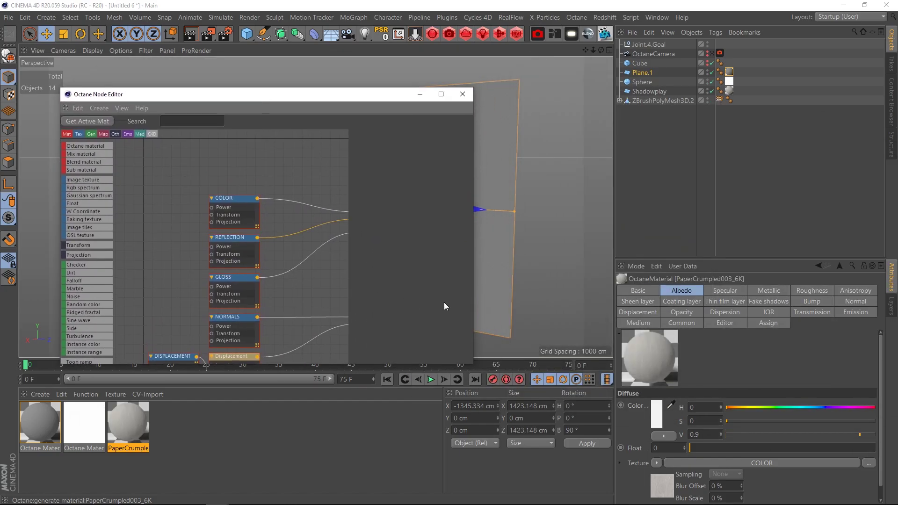
left_click_drag(472, 363, 662, 461)
left_click(220, 194)
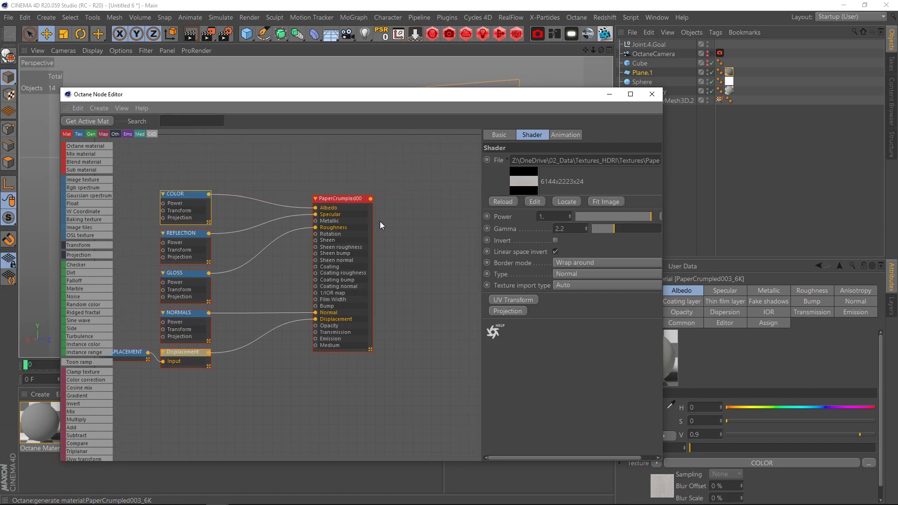
left_click_drag(612, 160, 691, 158)
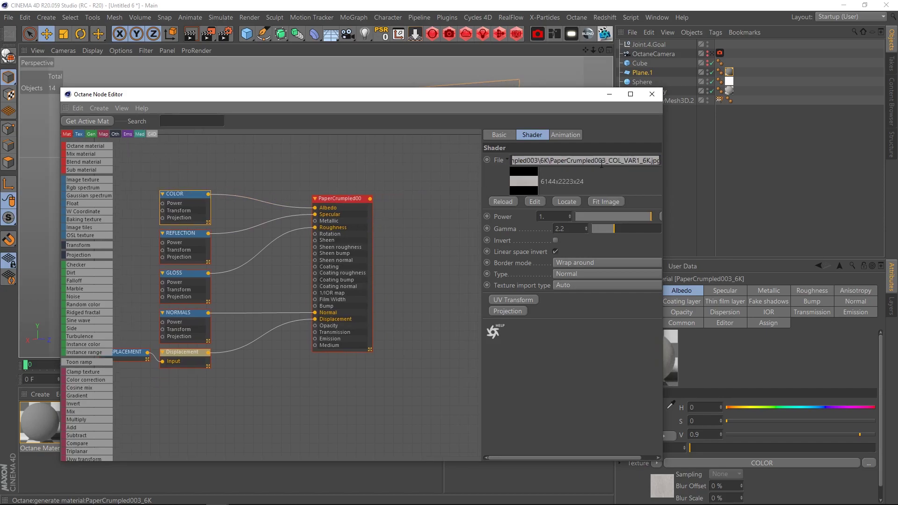
left_click(572, 160)
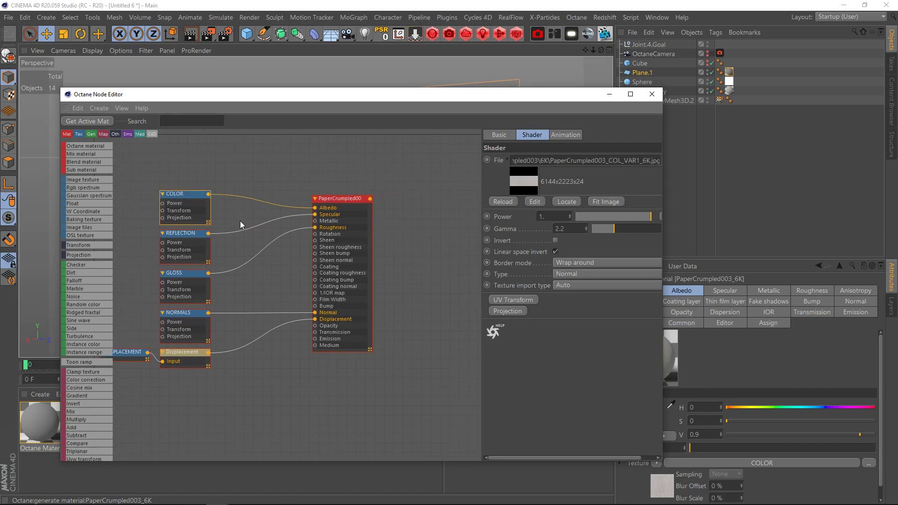
left_click(340, 199)
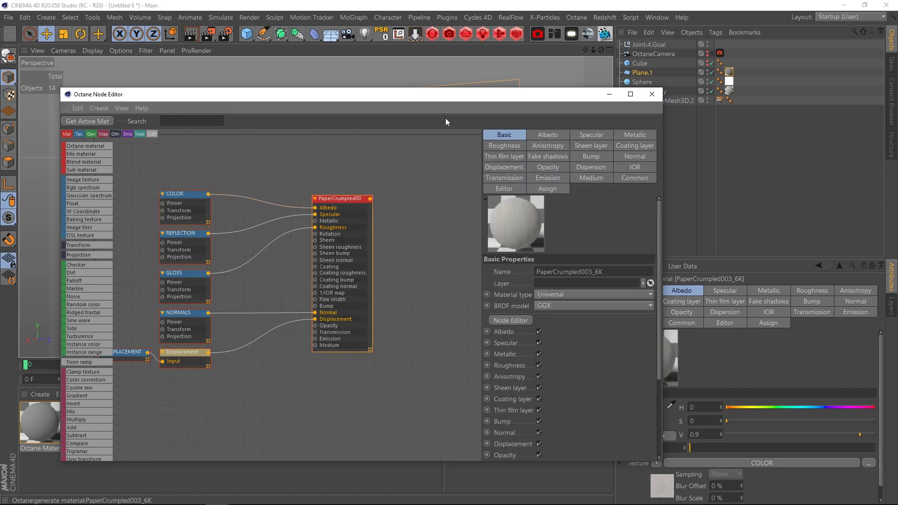
left_click(549, 136)
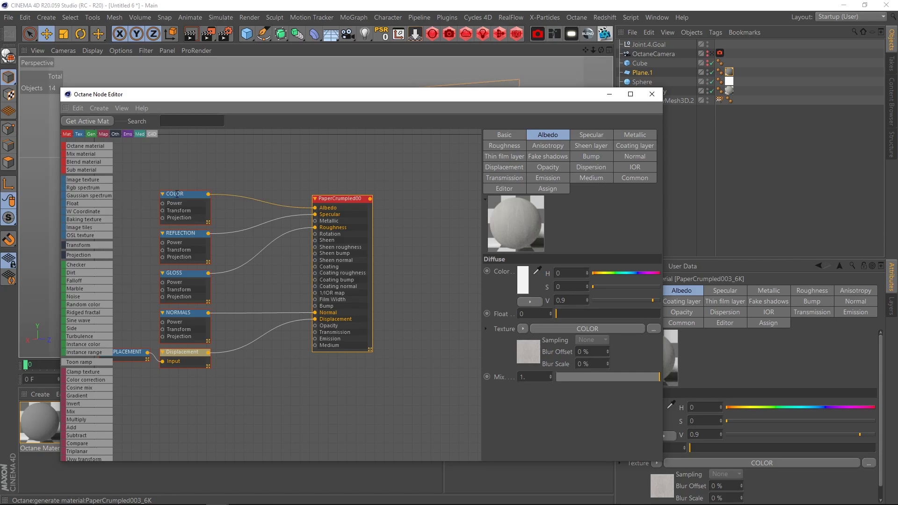
Inspect the REFLECTION, GLOSS, NORMALS and Displacement texture nodes, then return to the material node.
left_click(183, 232)
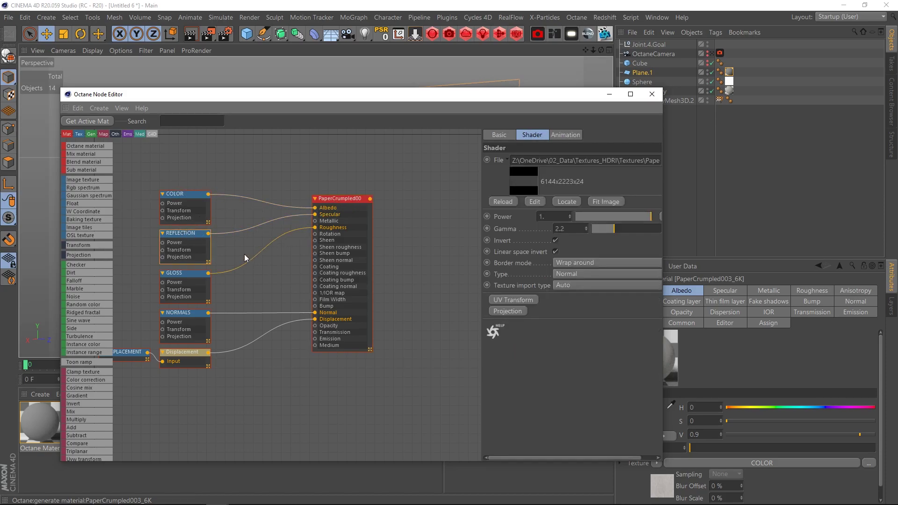
left_click(183, 273)
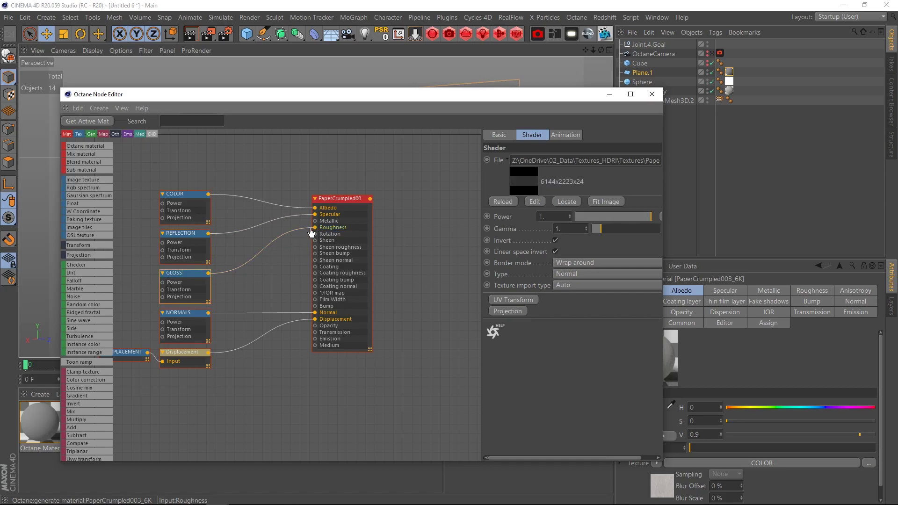
left_click(190, 313)
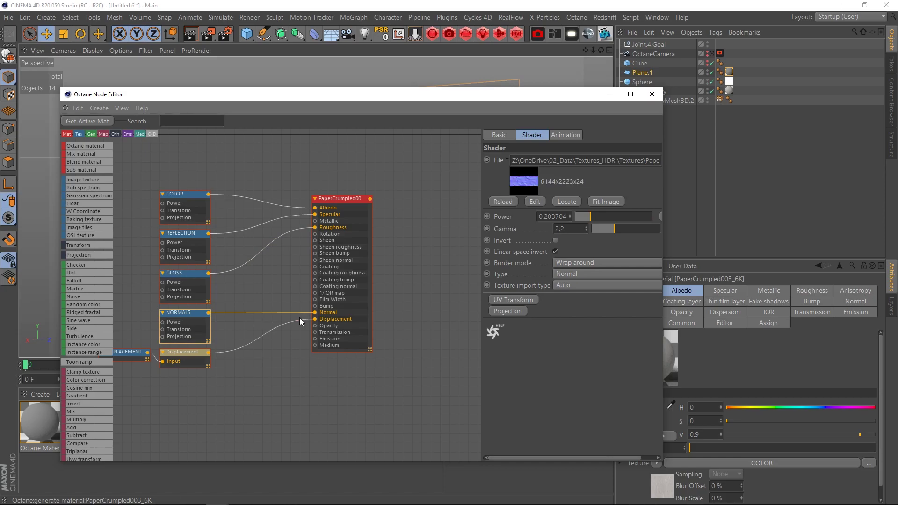
left_click(176, 353)
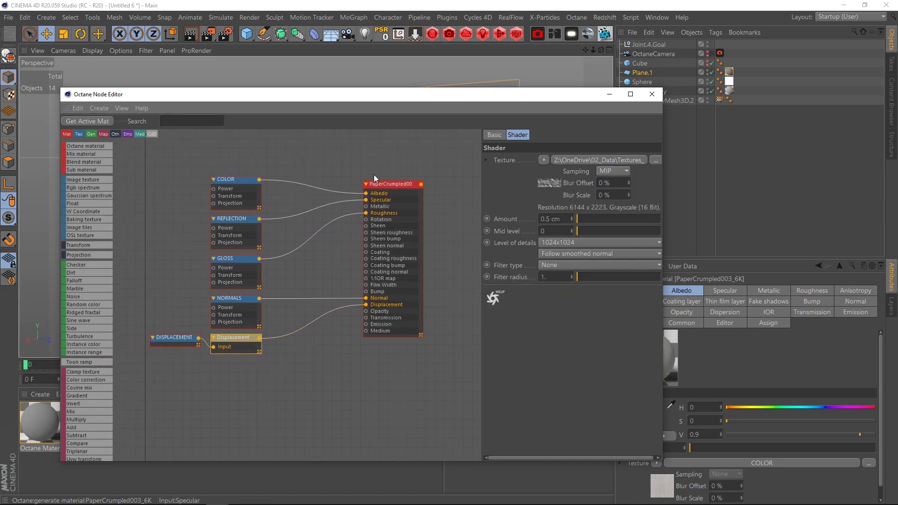
left_click(388, 185)
Check the paper material's Transmission and Fake shadows settings, then minimize the node editor back to the scene.
middle_click_drag(426, 232, 394, 232)
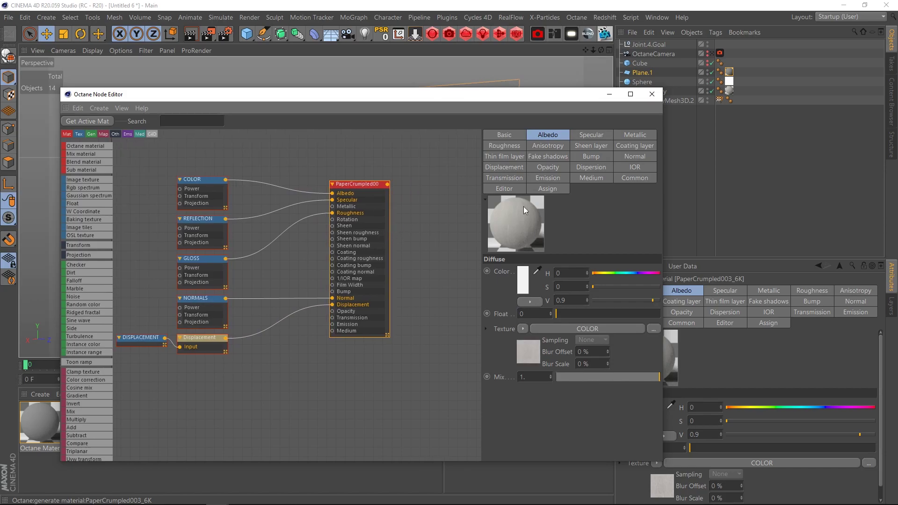
left_click(511, 180)
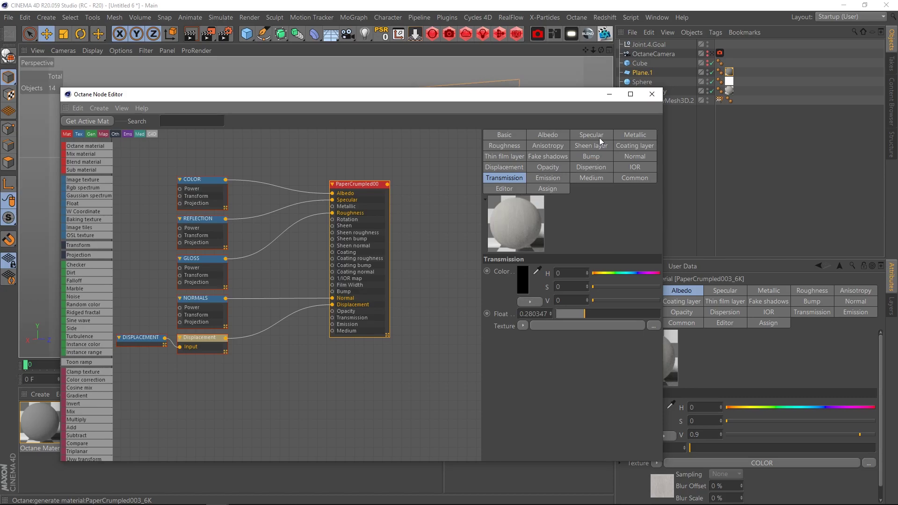
left_click(540, 159)
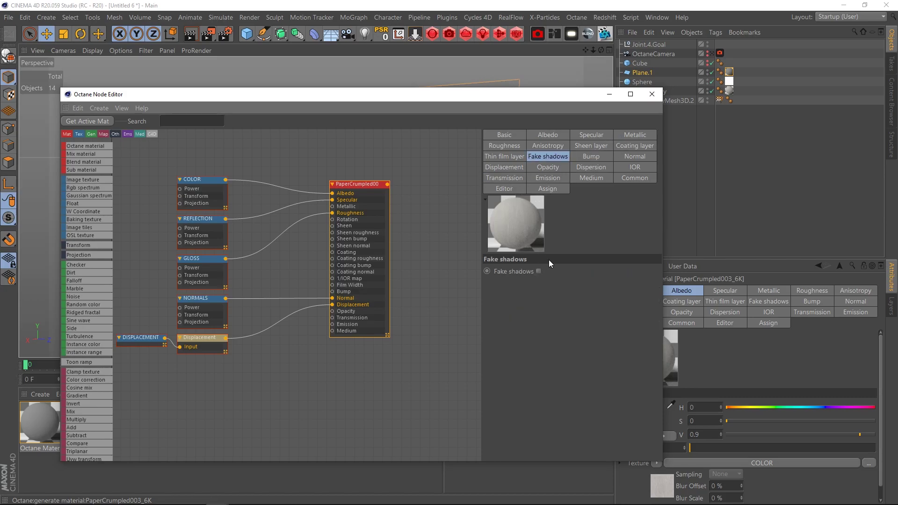
left_click(608, 94)
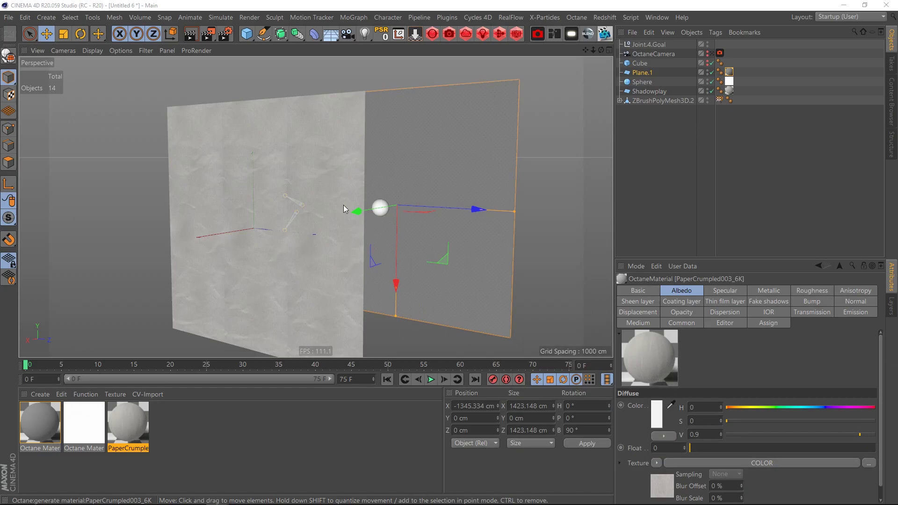
left_click_drag(307, 216, 363, 198, "alt")
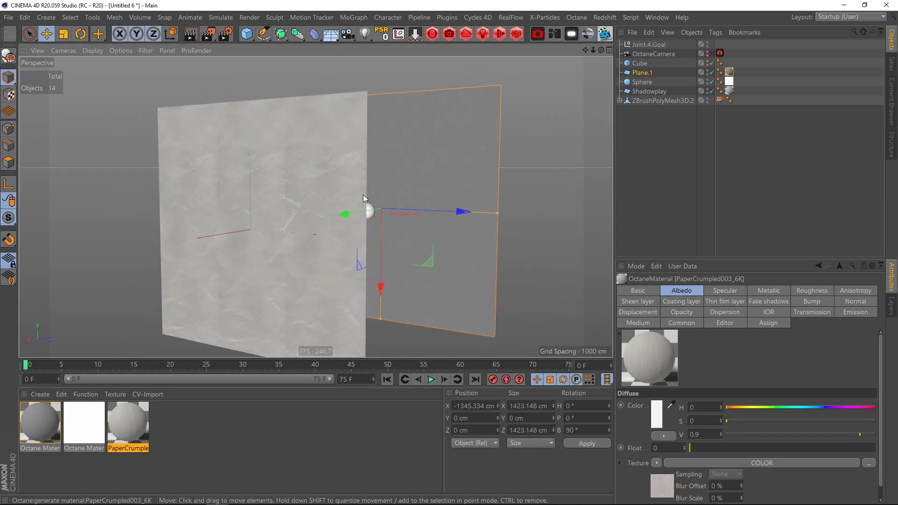
Look through the OctaneCamera and send the scene to the Octane Live Viewer to render.
left_click(711, 53)
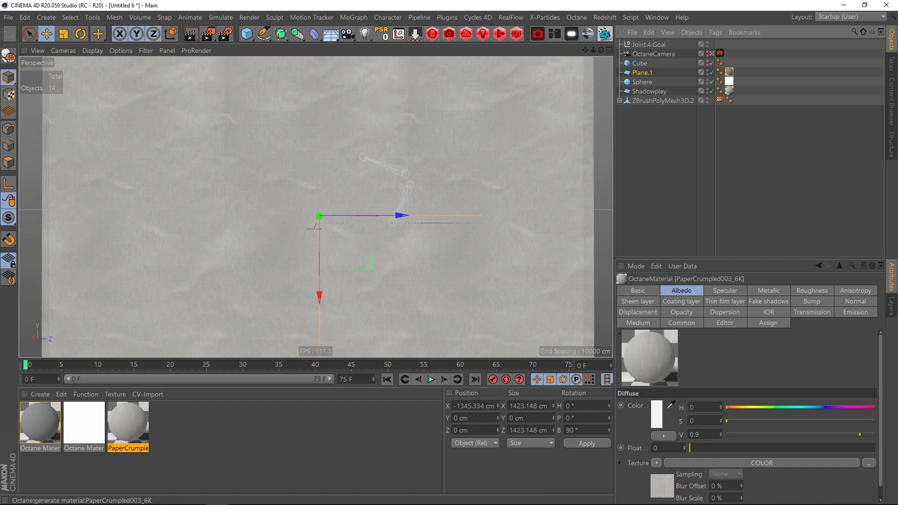
mouse_move(217, 503)
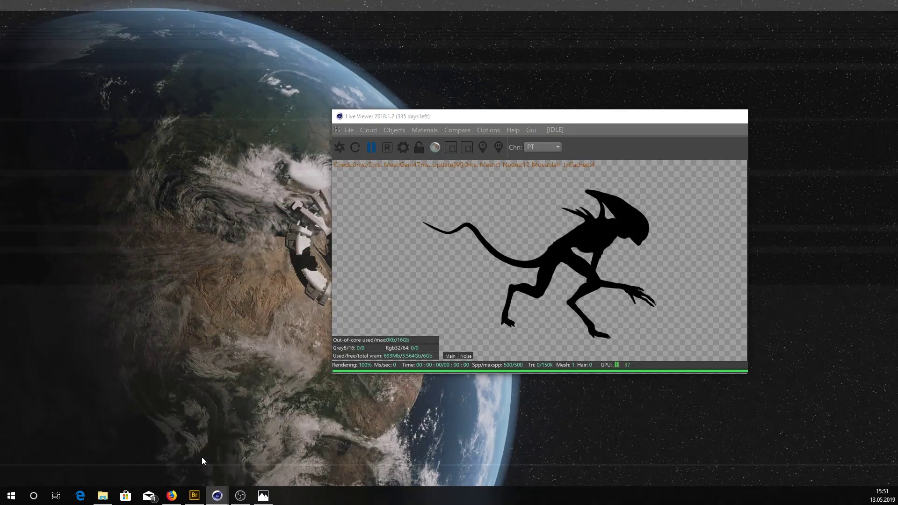
left_click(202, 461)
left_click(340, 147)
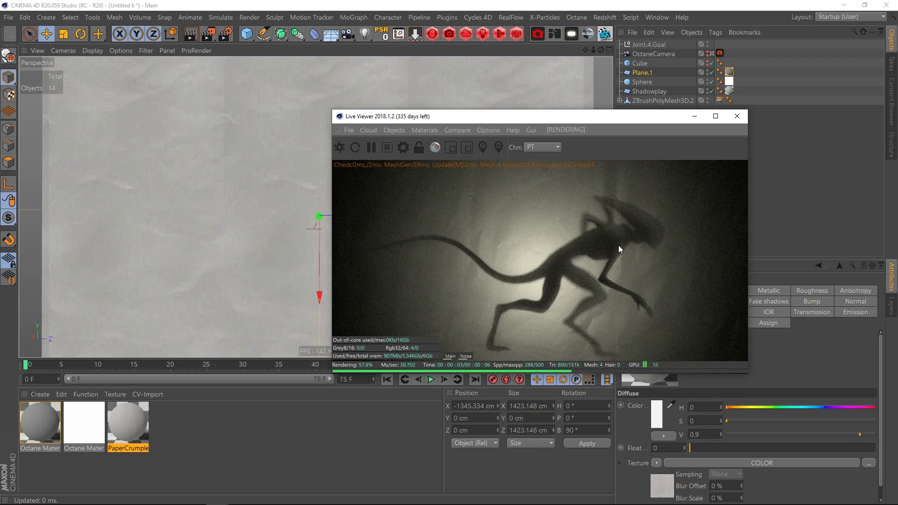
left_click_drag(648, 119, 655, 178)
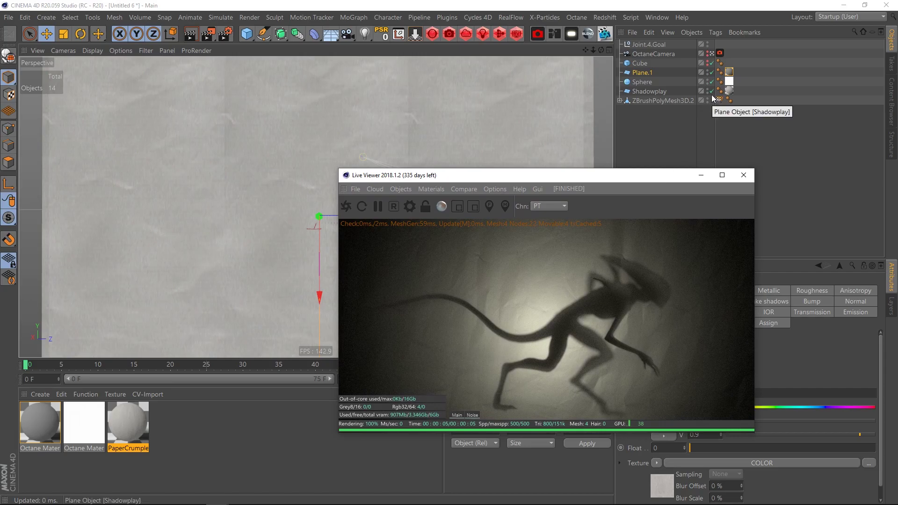
Leave the render camera and orbit to a wide angled view of both planes.
left_click(712, 54)
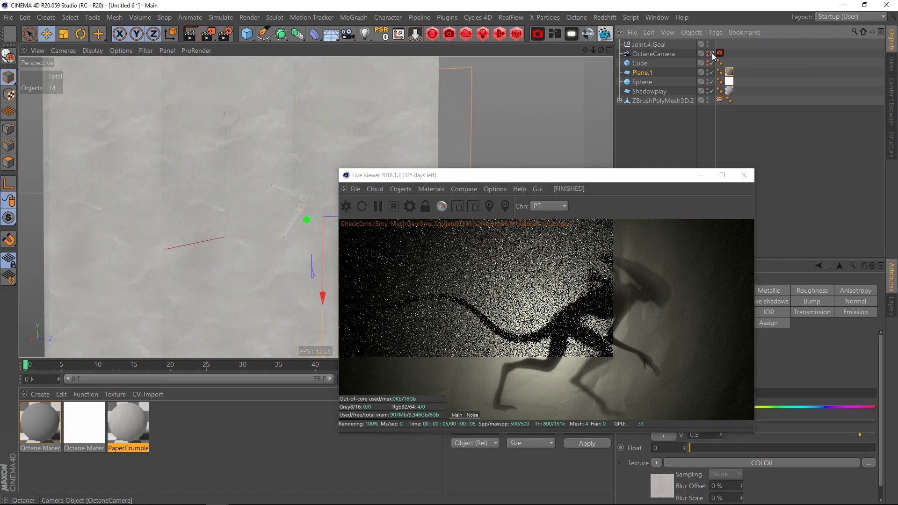
left_click_drag(299, 190, 129, 171, "alt")
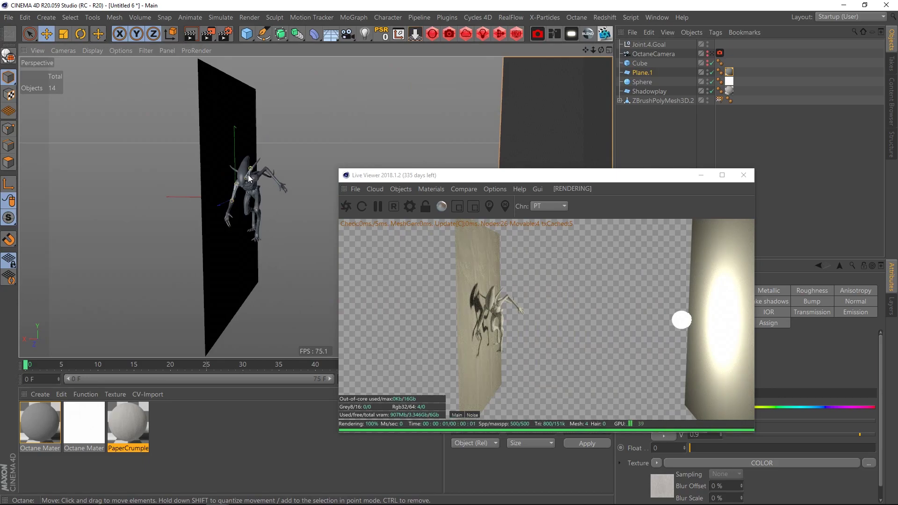
left_click_drag(247, 180, 397, 168, "alt")
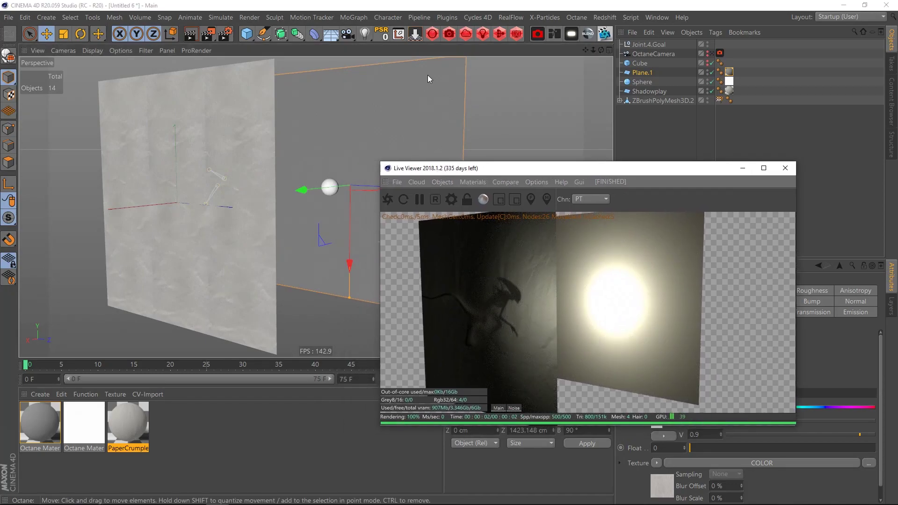
Toggle Plane.1's visibility through the OctaneCamera and enlarge the Live Viewer, re-rendering to 224/500 samples.
left_click(439, 105)
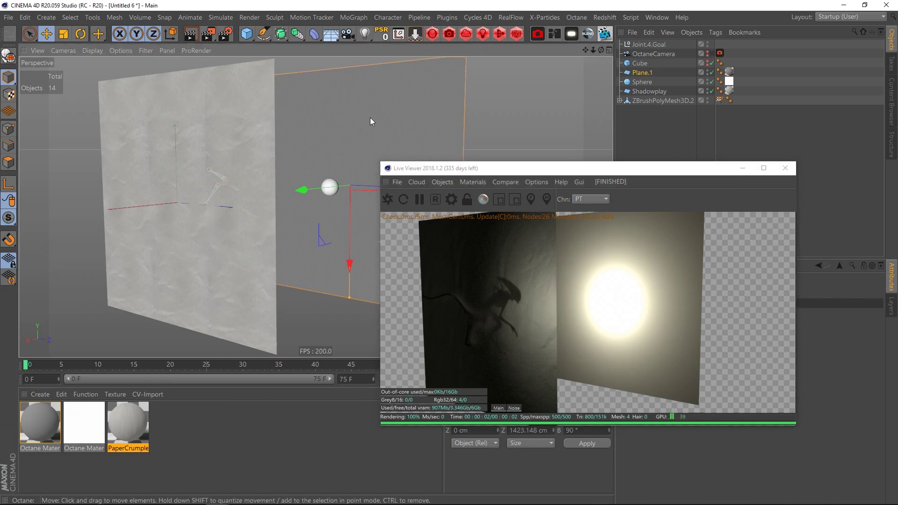
left_click(708, 73)
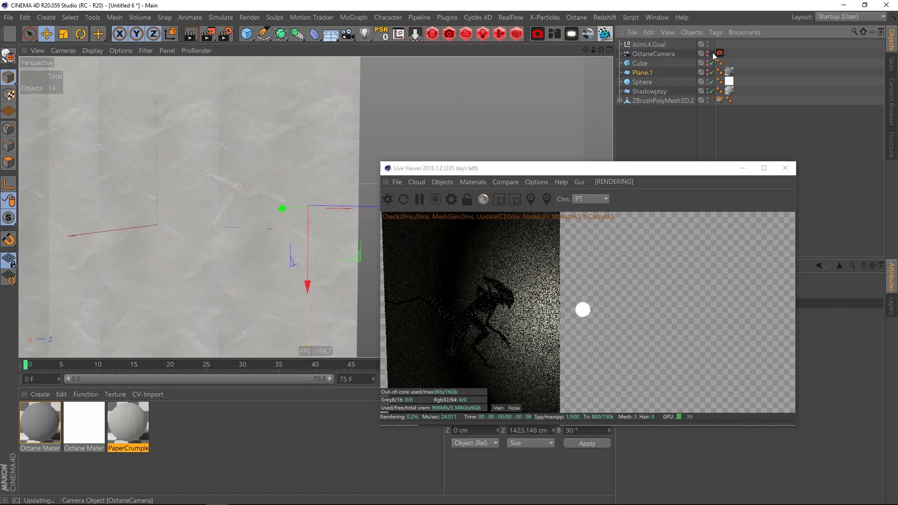
left_click(712, 53)
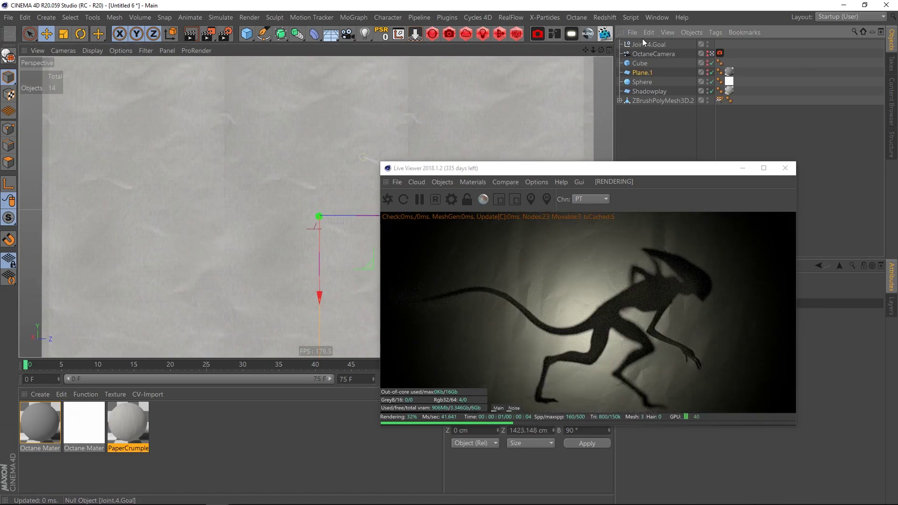
left_click(707, 73)
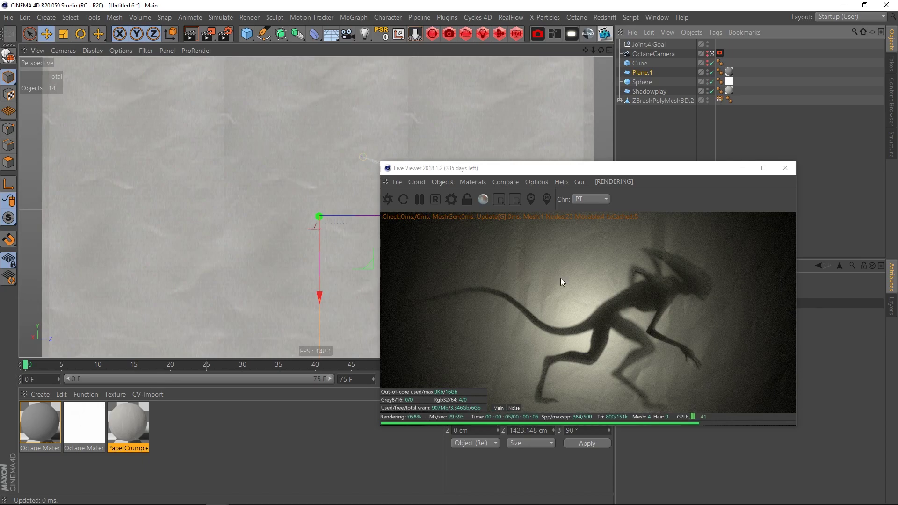
left_click_drag(607, 168, 280, 65)
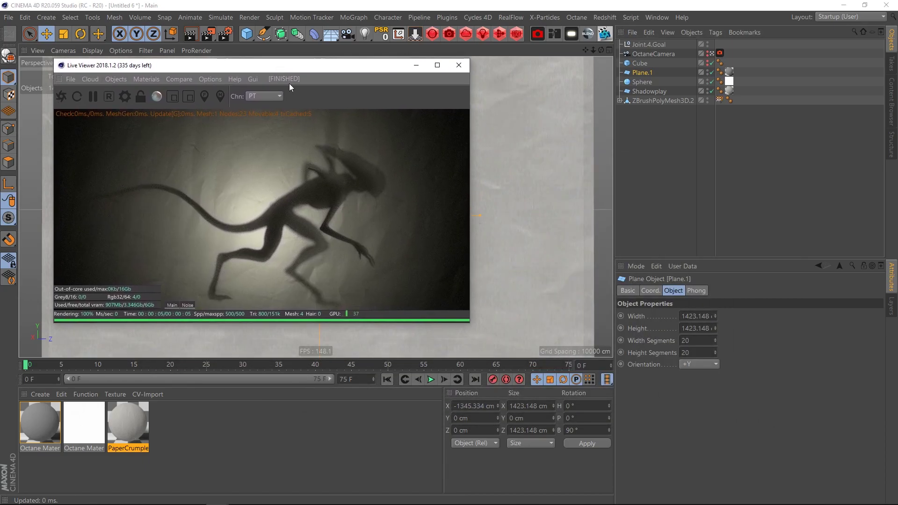
left_click_drag(470, 323, 637, 451)
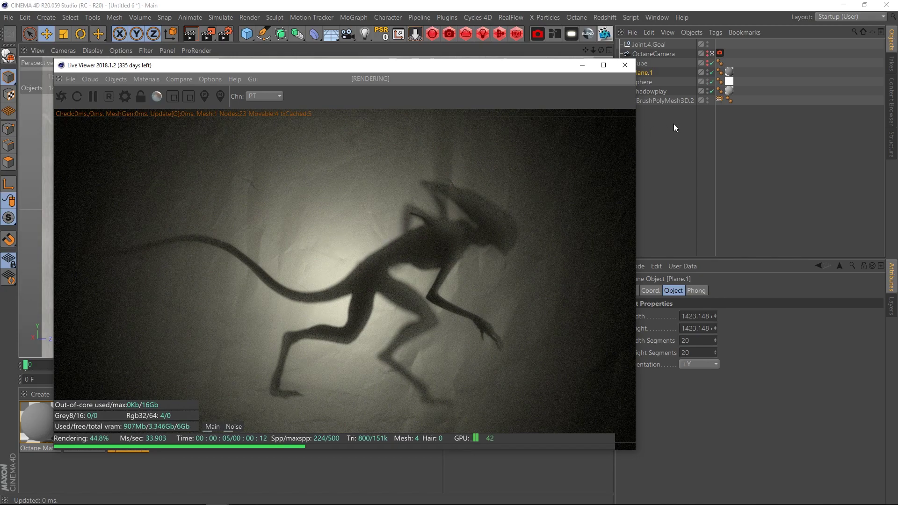
Compare the render with Plane.1 hidden and shown, then bring up the Firefox 'shadow play' reference images.
left_click_drag(541, 67, 516, 65)
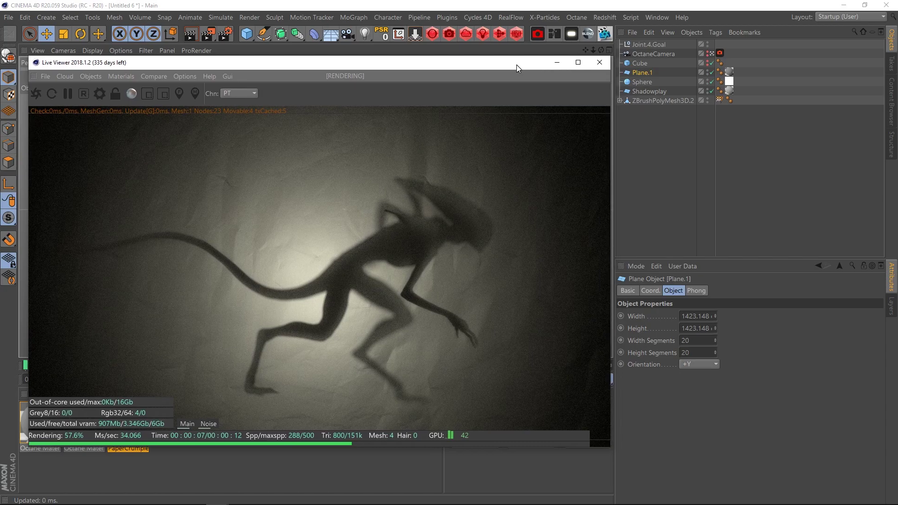
left_click(707, 73)
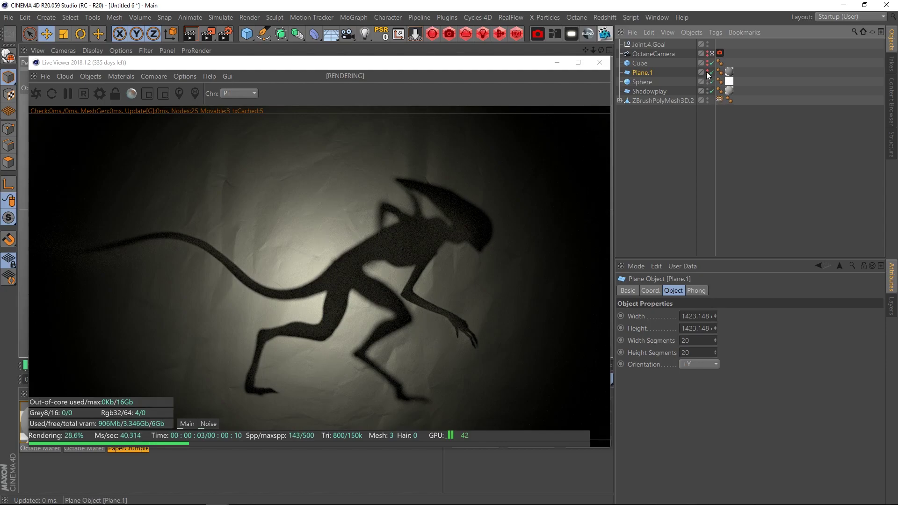
left_click(707, 73)
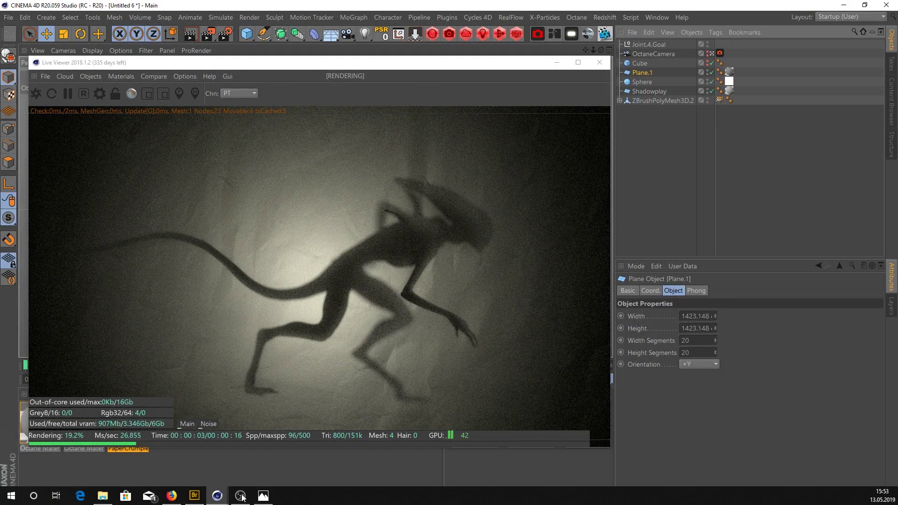
left_click(172, 495)
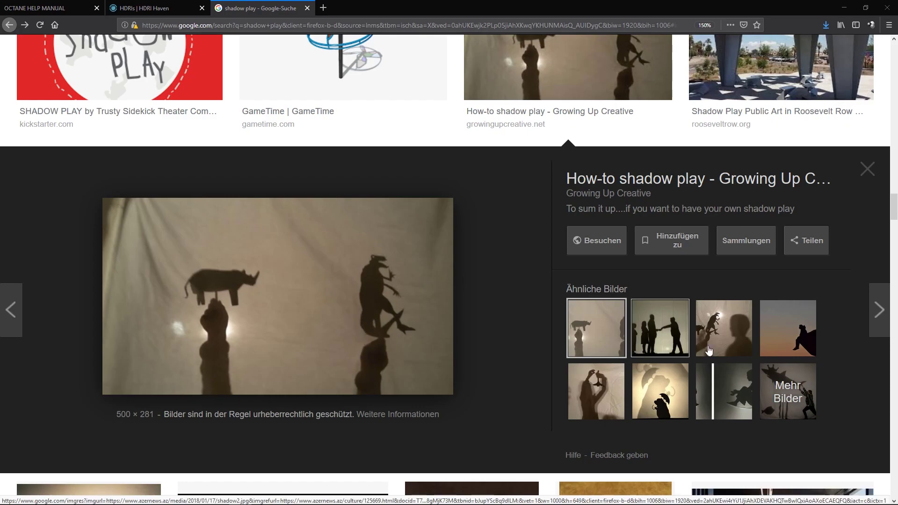
Preview the child-and-dinosaur shadow reference, then return to the finished 500/500-sample Cinema 4D render.
left_click(726, 334)
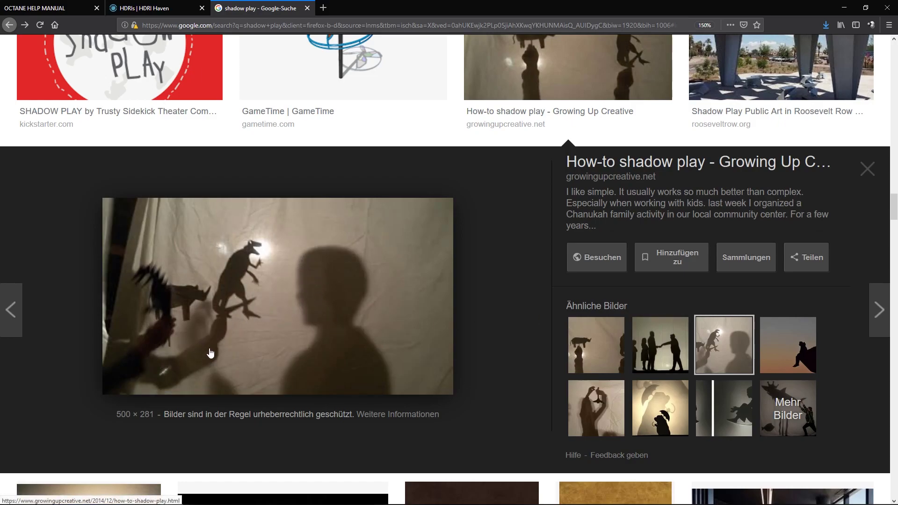
mouse_move(219, 502)
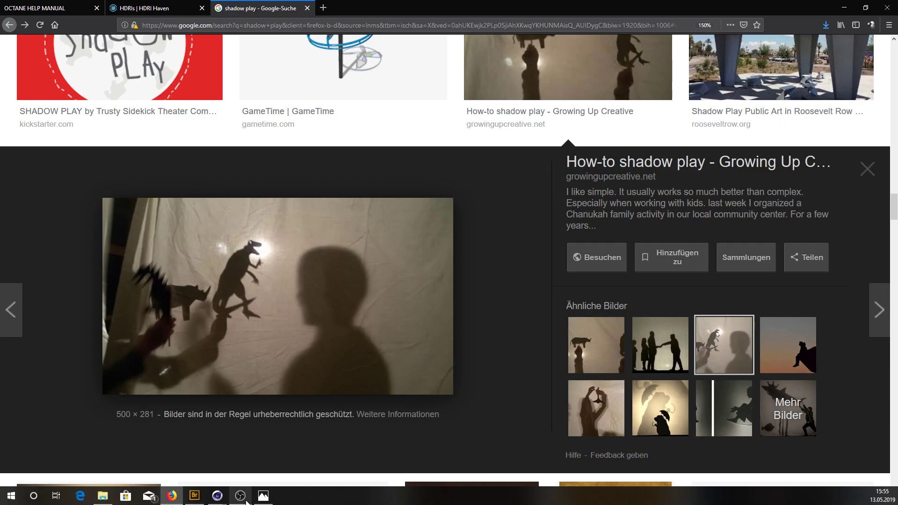
left_click(195, 468)
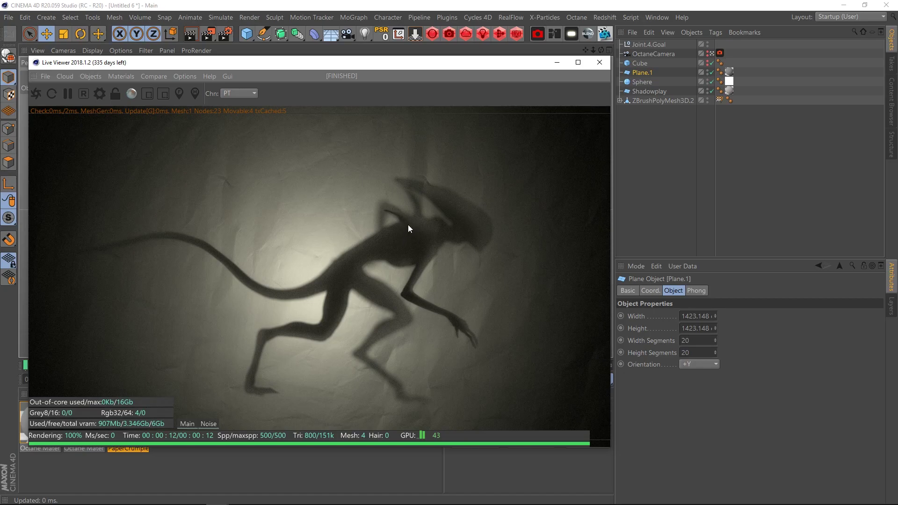
Check the Shadowplay plane's properties and drag the Live Viewer toward the centre to uncover the viewport.
left_click(646, 91)
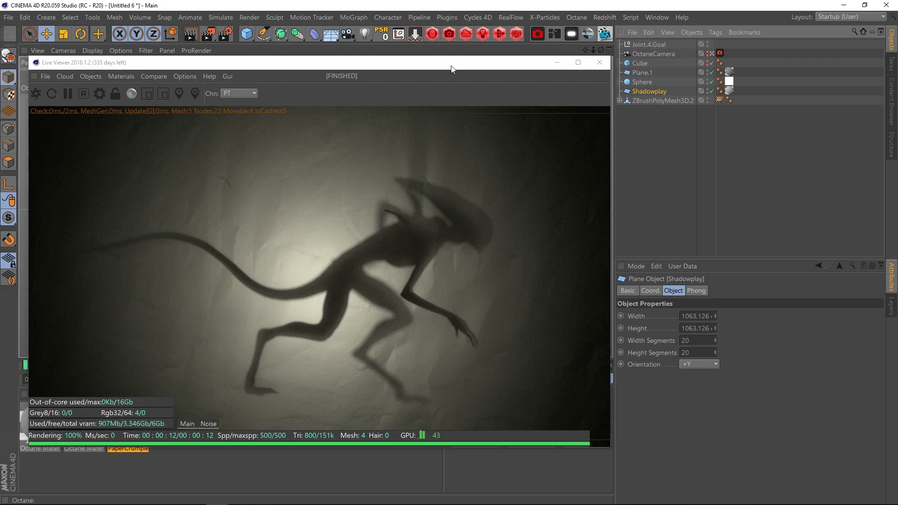
left_click_drag(451, 69, 635, 82)
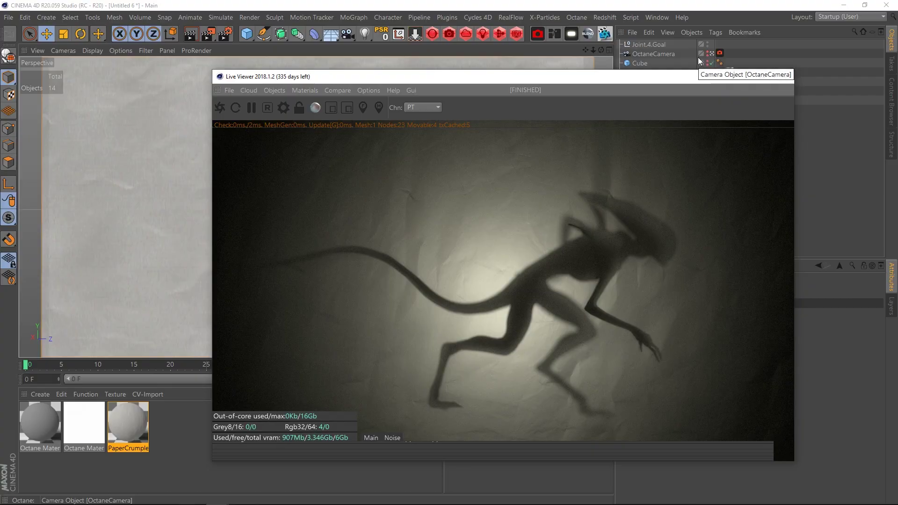
Maximize the Top viewport and reposition the Live Viewer beside the alien.
left_click_drag(552, 79, 596, 77)
middle_click(192, 167)
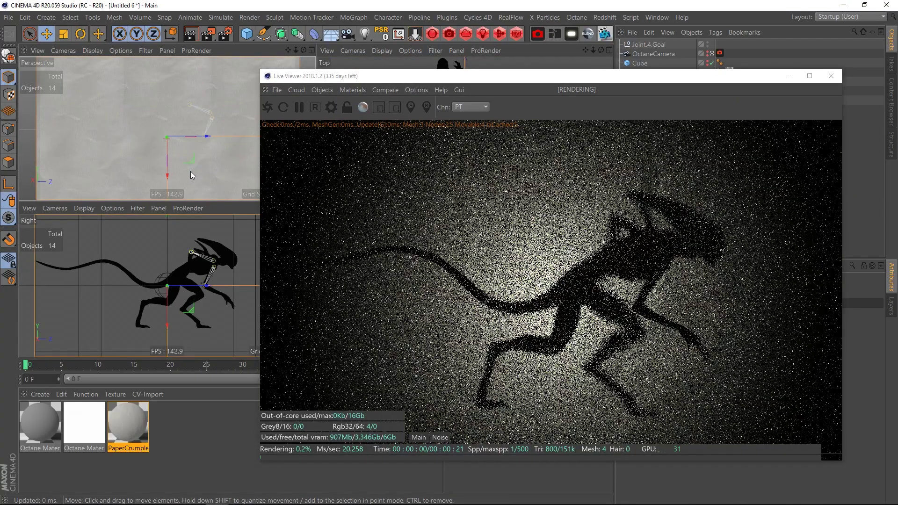
middle_click(383, 66)
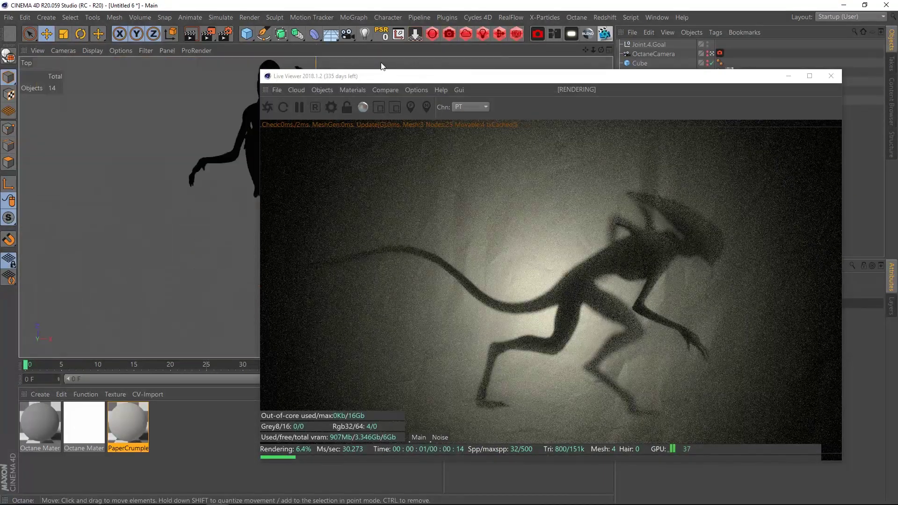
left_click_drag(368, 77, 400, 82)
left_click(207, 146)
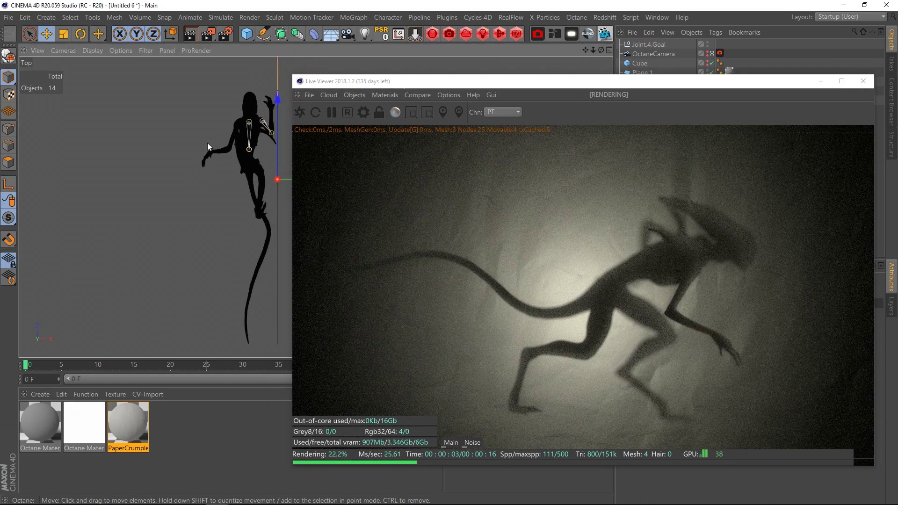
middle_click_drag(207, 146, 185, 158, "alt")
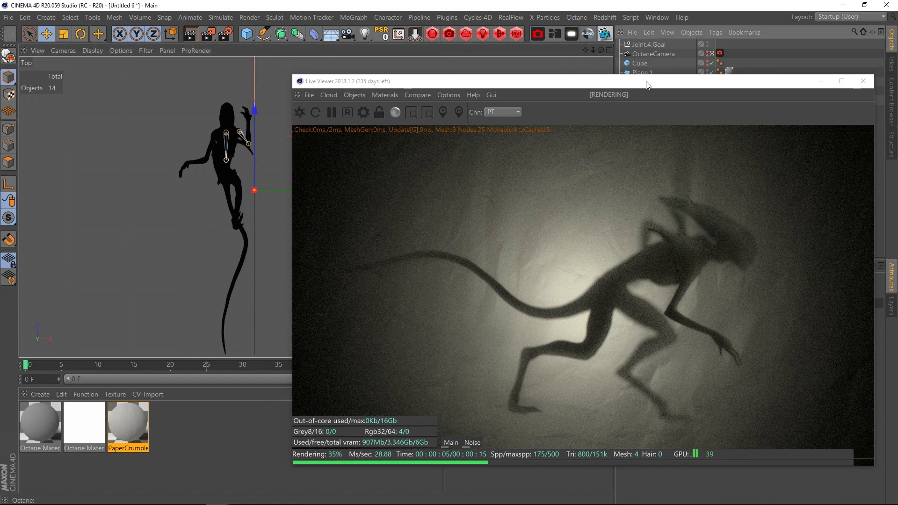
left_click_drag(647, 85, 649, 130)
Select the alien mesh and slide it left along X, then back right.
left_click(249, 178)
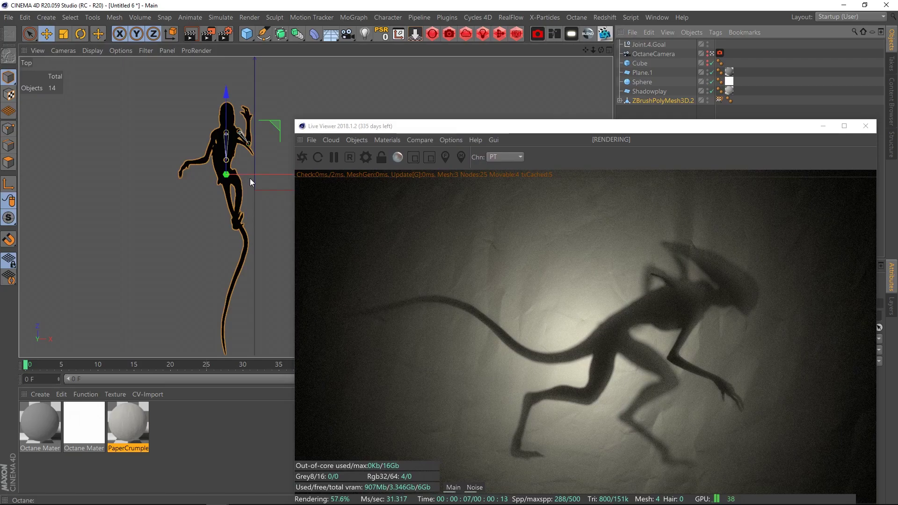
scroll(249, 178, "down", 3)
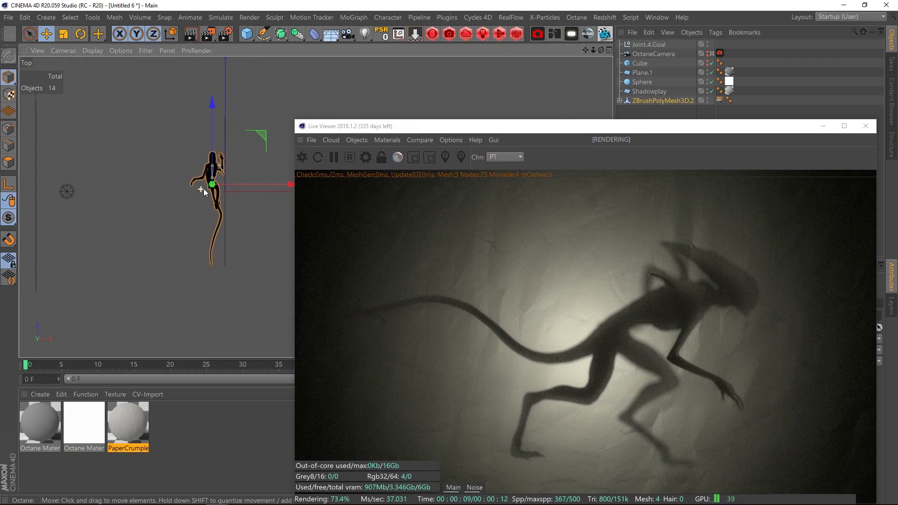
scroll(204, 189, "up", 2)
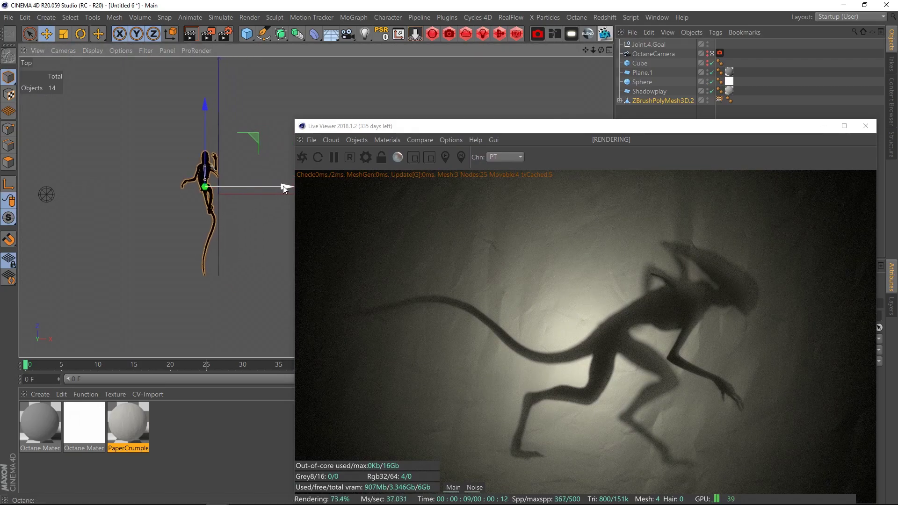
left_click_drag(282, 187, 258, 188)
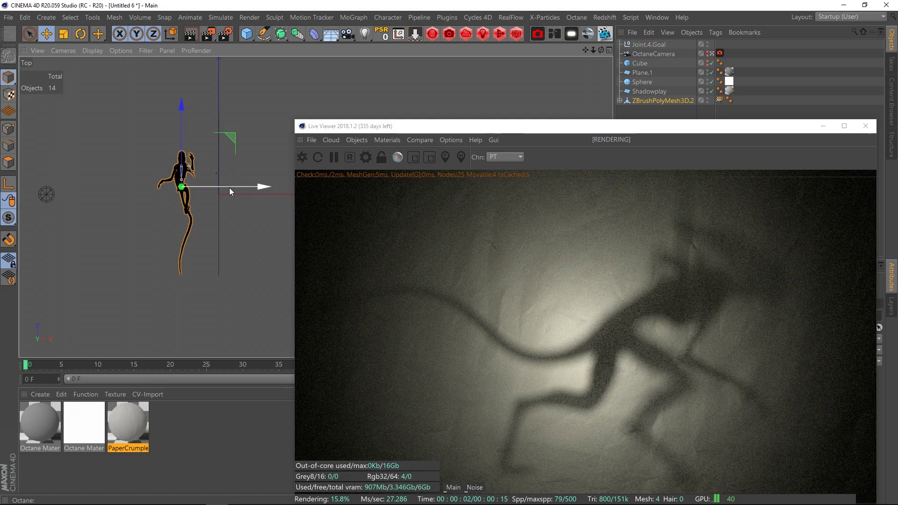
left_click_drag(247, 188, 233, 187)
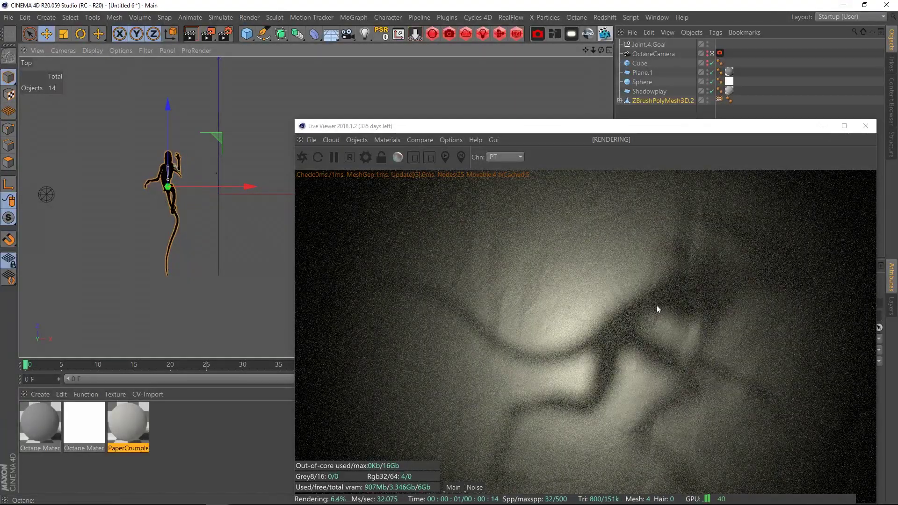
left_click_drag(251, 187, 287, 194)
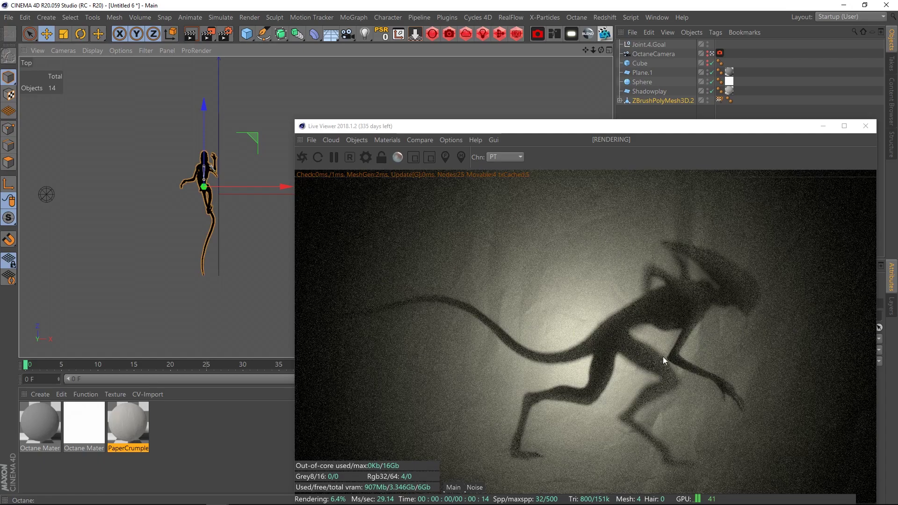
Reselect ZBrushPolyMesh3D.2 and nudge it about 6.6 cm right along X.
scroll(260, 175, "up", 10)
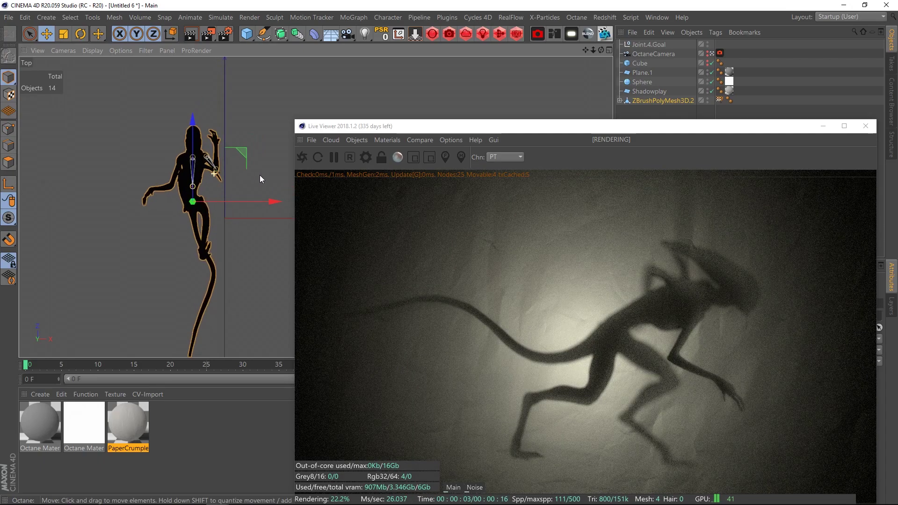
scroll(207, 189, "up", 4)
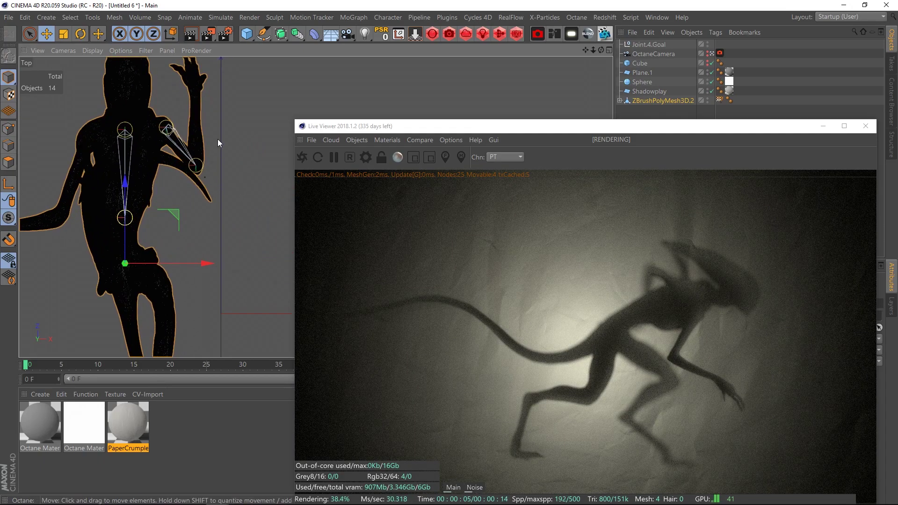
left_click(643, 91)
left_click(640, 101)
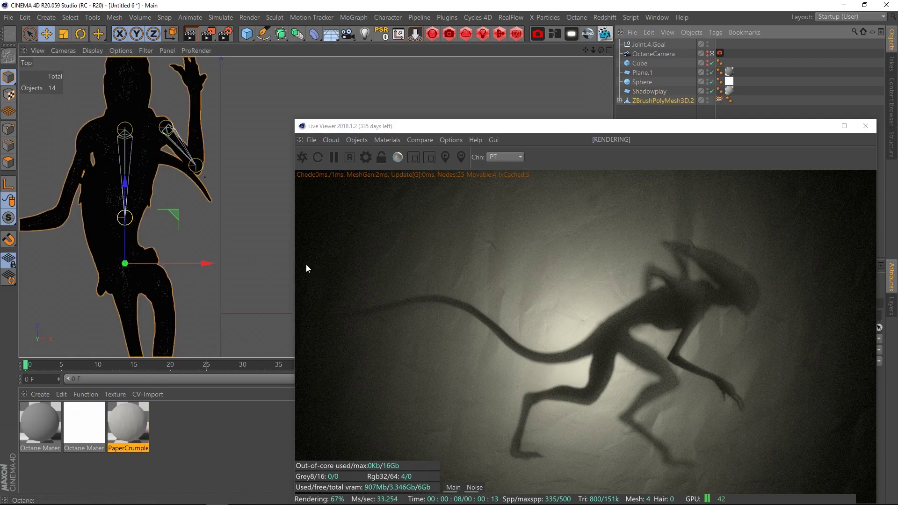
left_click_drag(211, 265, 217, 264)
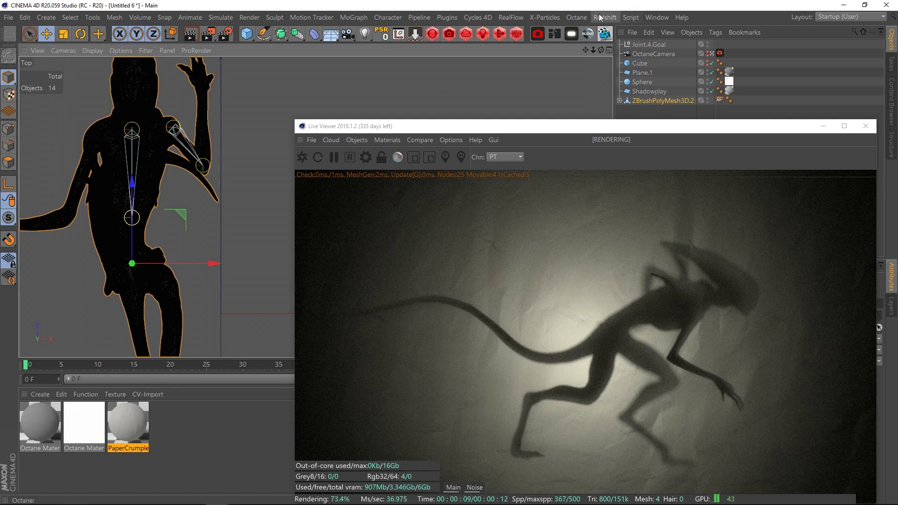
Close the Octane Live Viewer and start a centred Redshift RenderView render of paper02.c4d.
left_click(865, 126)
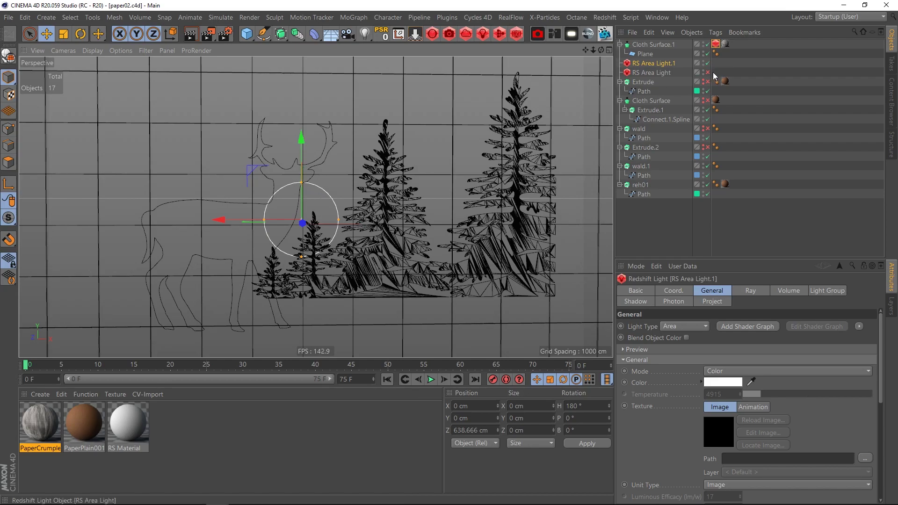
left_click(518, 35)
left_click_drag(678, 32, 464, 70)
left_click(326, 102)
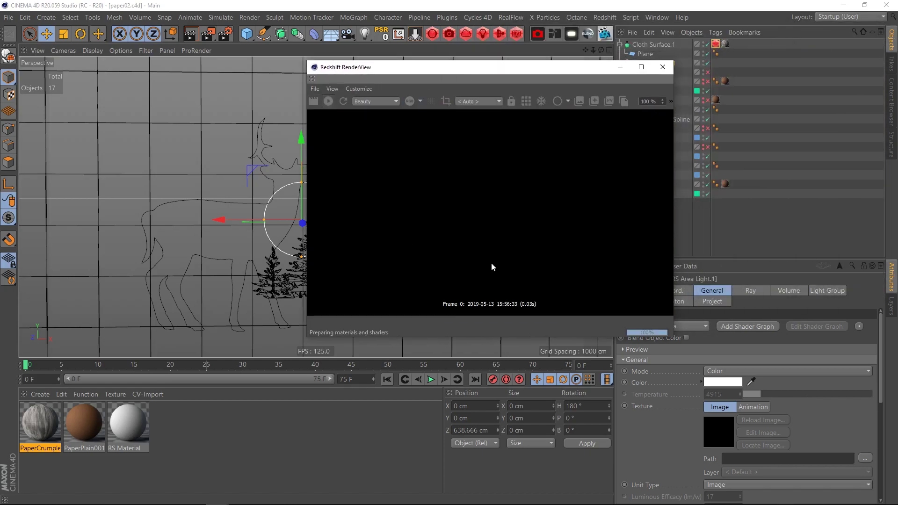